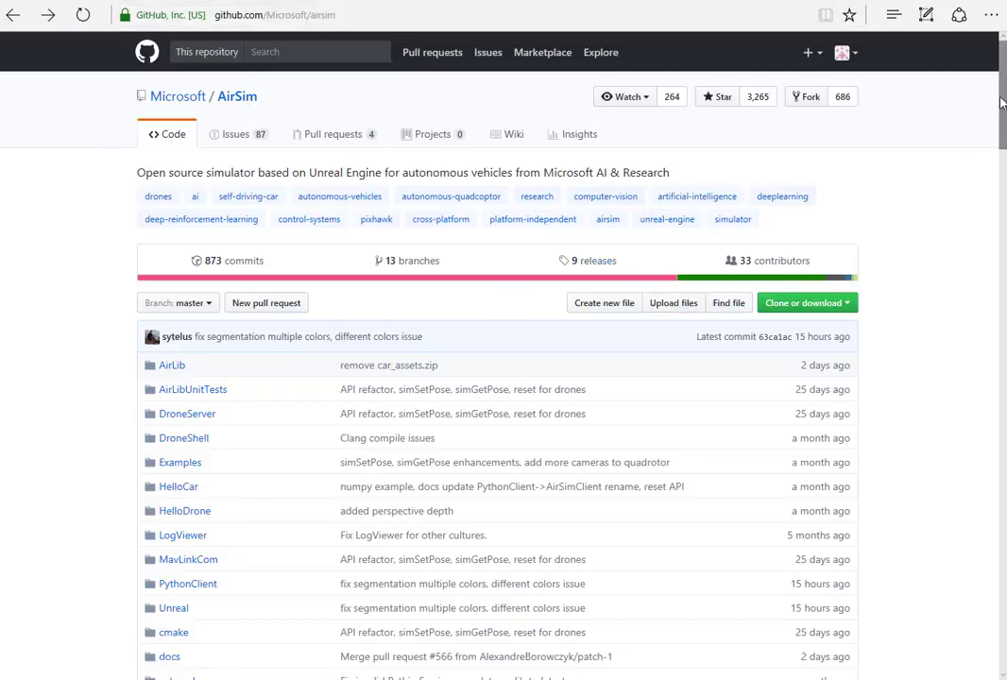
Follow the README's Windows 'Build it' link and scroll through build_windows.md.
mouse_move(1003, 100)
mouse_down()
mouse_move(1002, 451)
mouse_move(997, 333)
mouse_up()
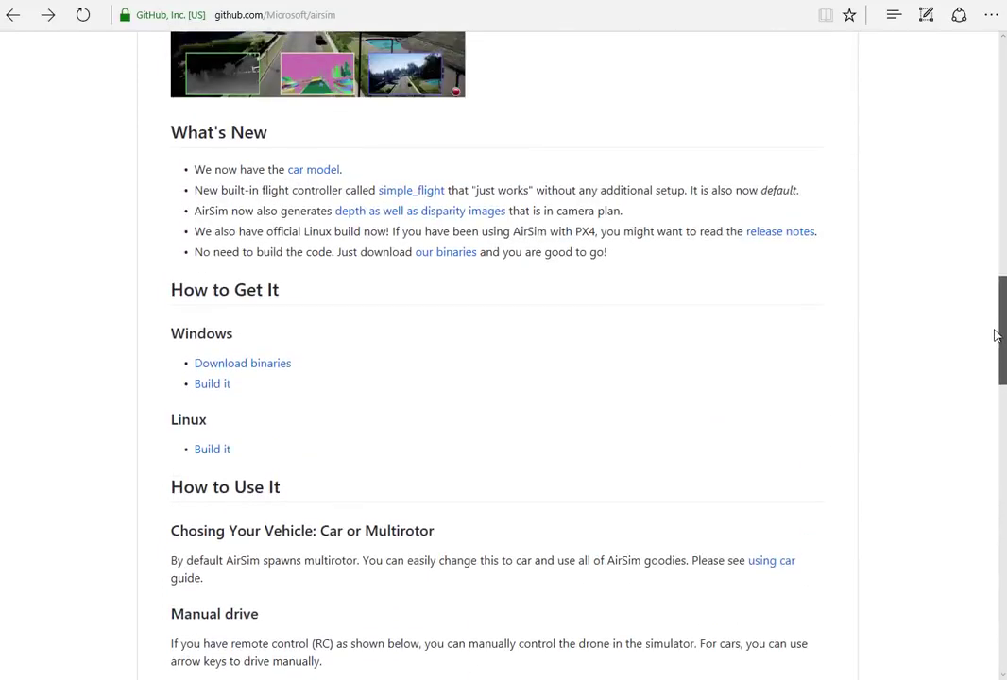
click(213, 387)
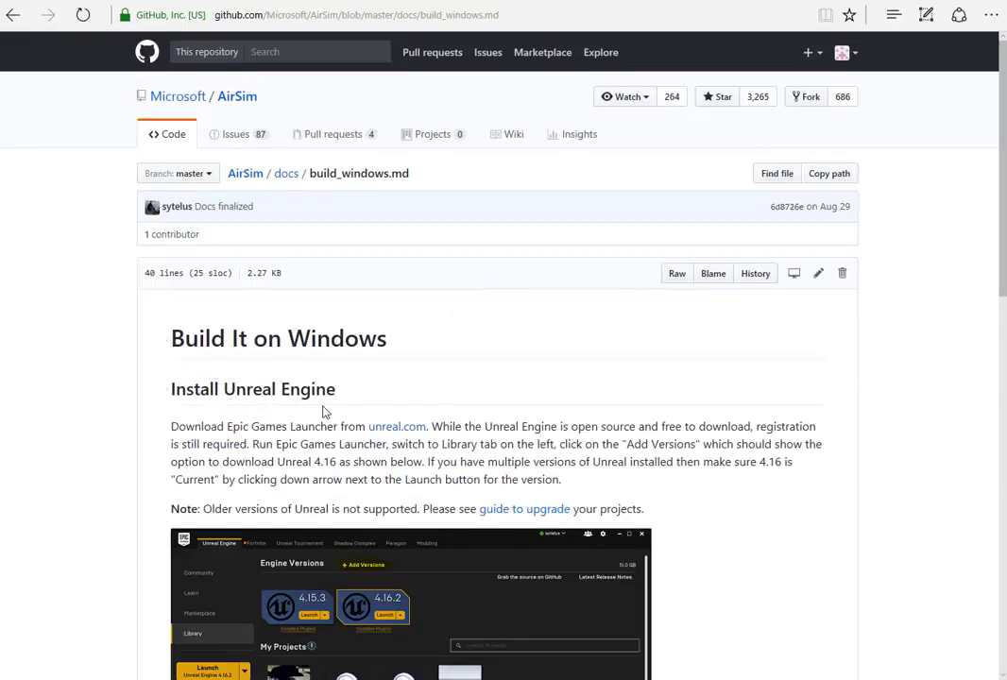
scroll(661, 388, down, 1)
scroll(685, 398, down, 5)
scroll(686, 398, down, 2)
scroll(683, 395, down, 1)
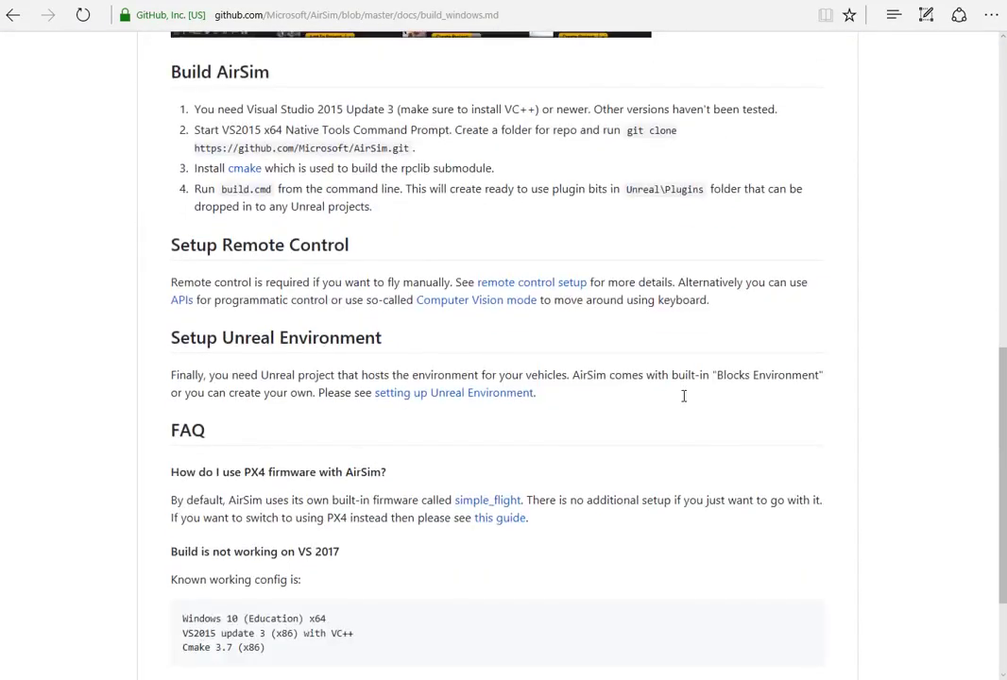
scroll(684, 396, down, 1)
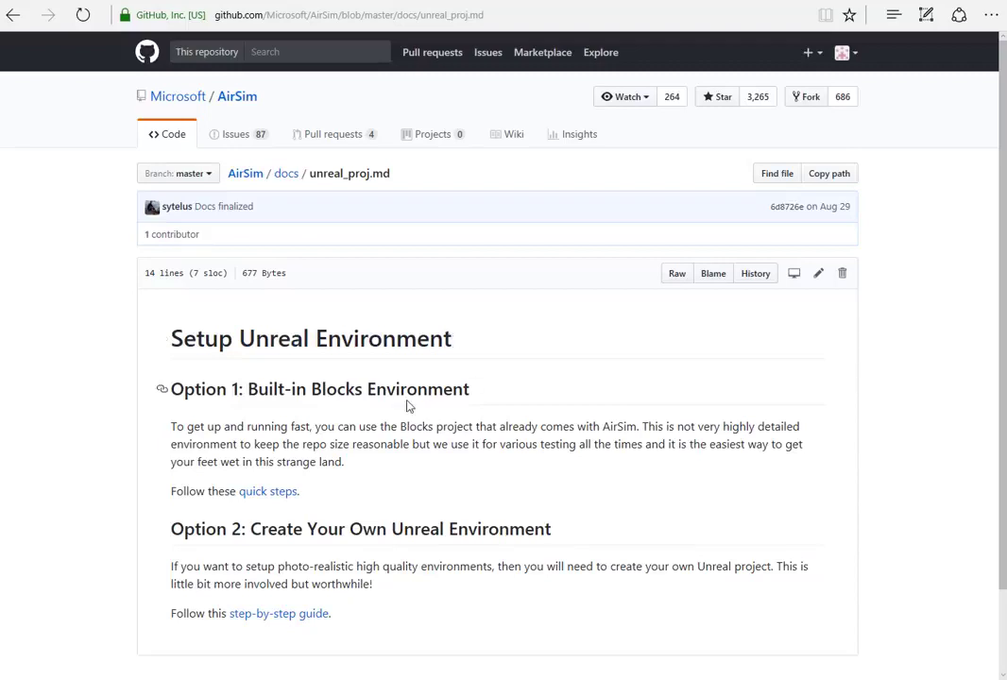
Scroll through the unreal_custenv.md step-by-step guide down to its FAQ.
scroll(318, 417, down, 1)
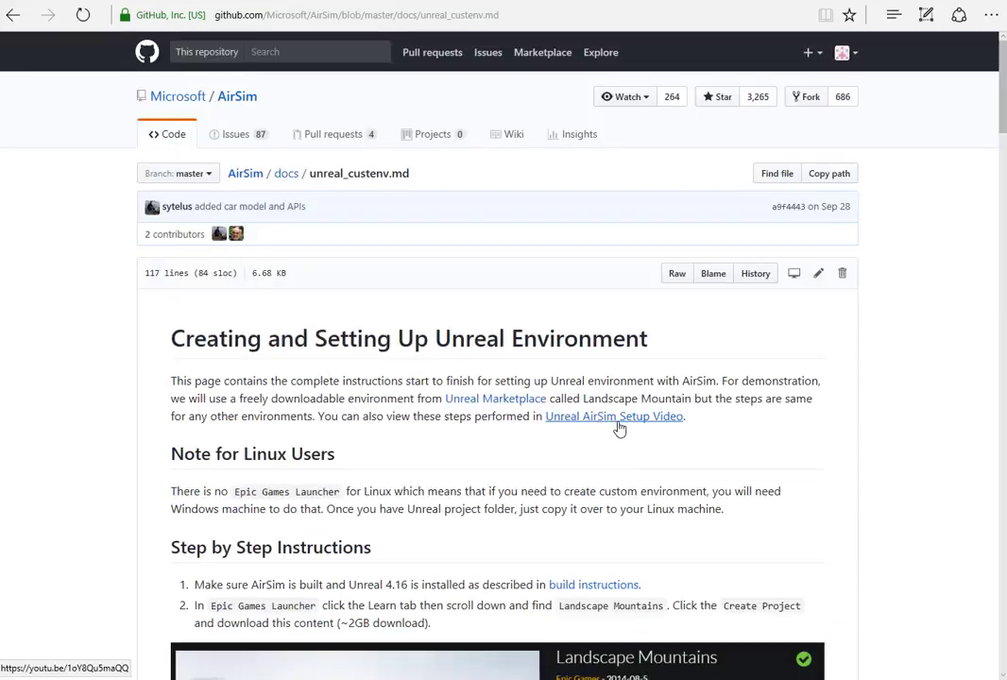
scroll(618, 428, down, 1)
scroll(619, 427, down, 1)
scroll(618, 425, down, 1)
scroll(618, 421, down, 1)
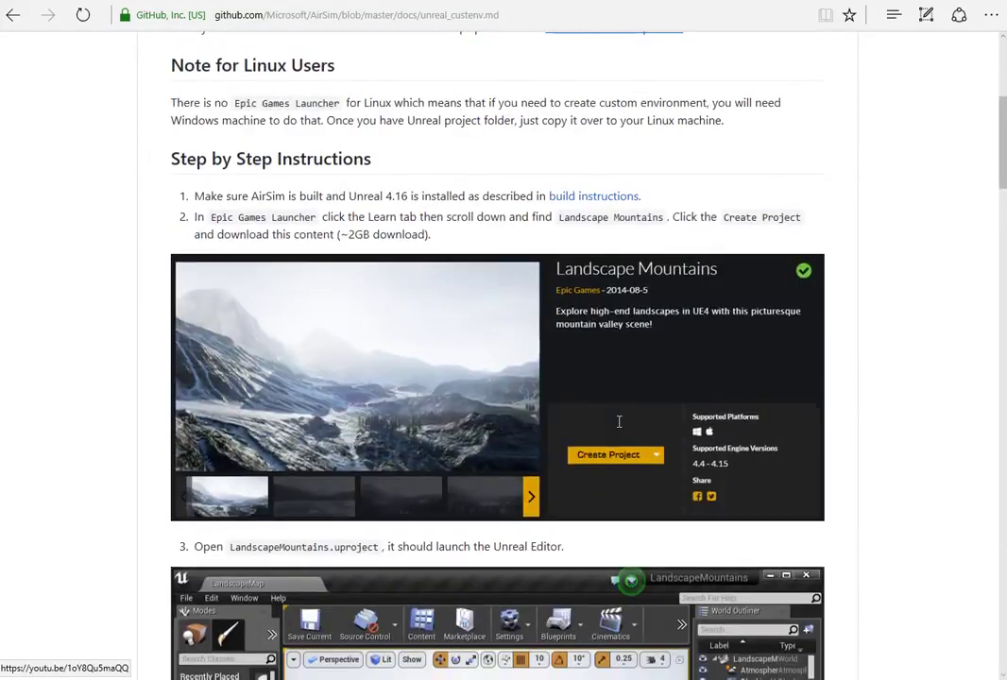
scroll(618, 422, down, 1)
scroll(618, 425, down, 2)
scroll(619, 427, down, 2)
scroll(619, 427, down, 2)
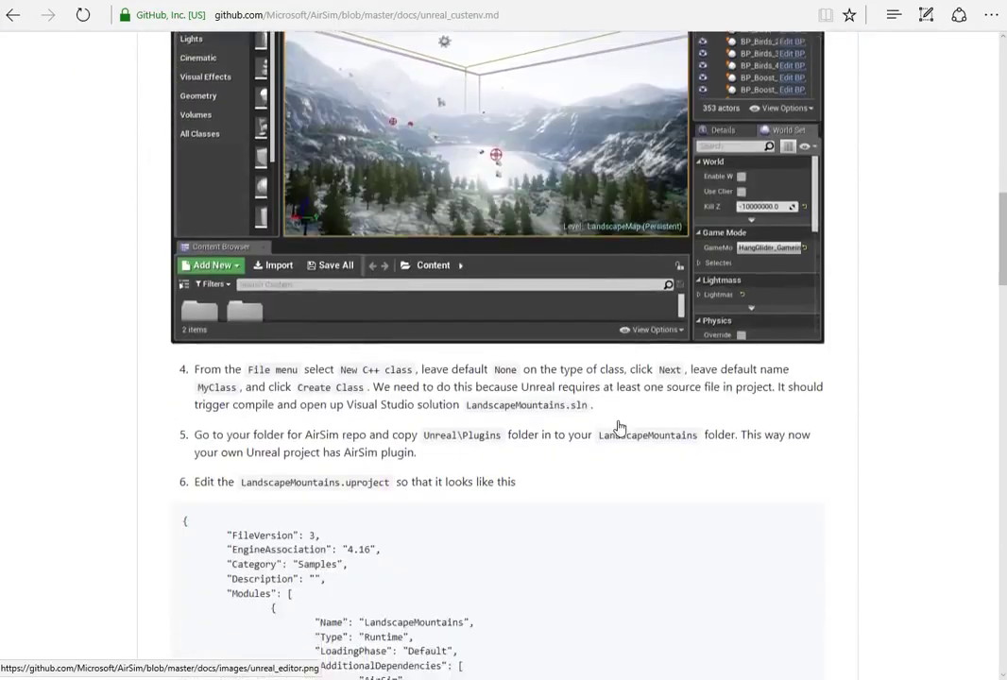
scroll(619, 428, down, 1)
scroll(616, 427, down, 2)
scroll(615, 427, down, 1)
scroll(615, 427, down, 1)
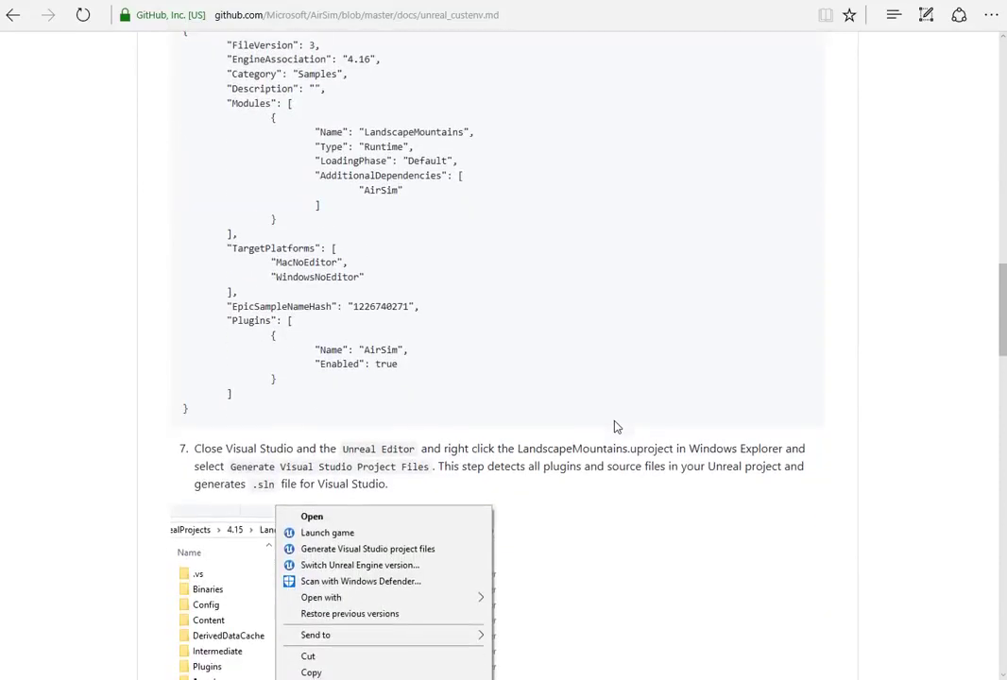
scroll(616, 426, down, 1)
scroll(615, 426, down, 6)
scroll(615, 427, down, 1)
scroll(616, 427, down, 3)
scroll(615, 427, down, 3)
scroll(615, 427, down, 1)
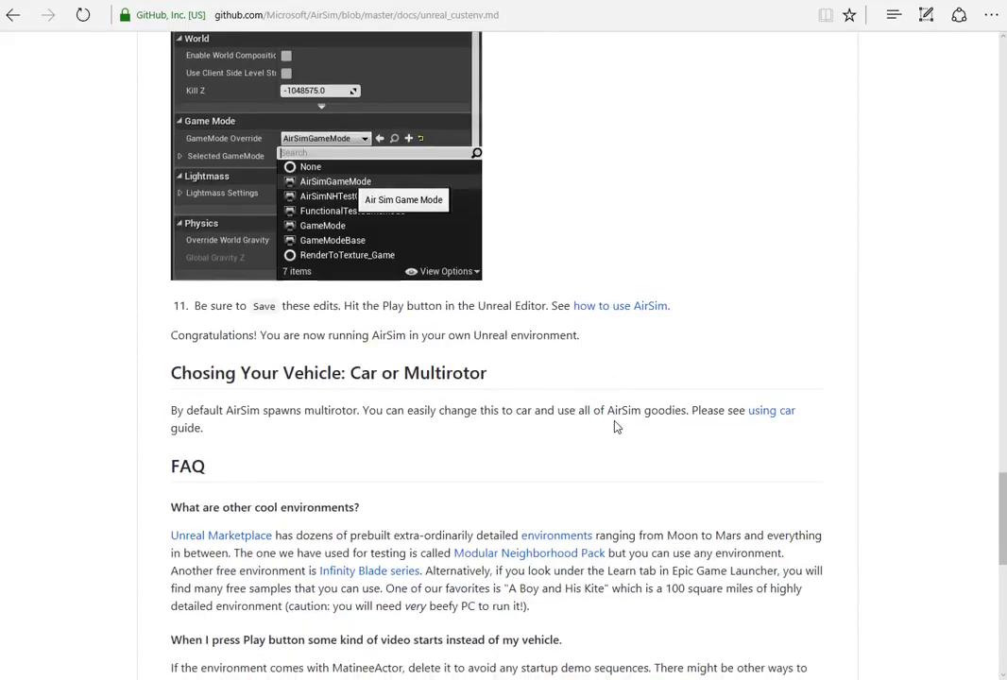
scroll(615, 426, down, 1)
scroll(613, 423, down, 2)
scroll(614, 420, down, 1)
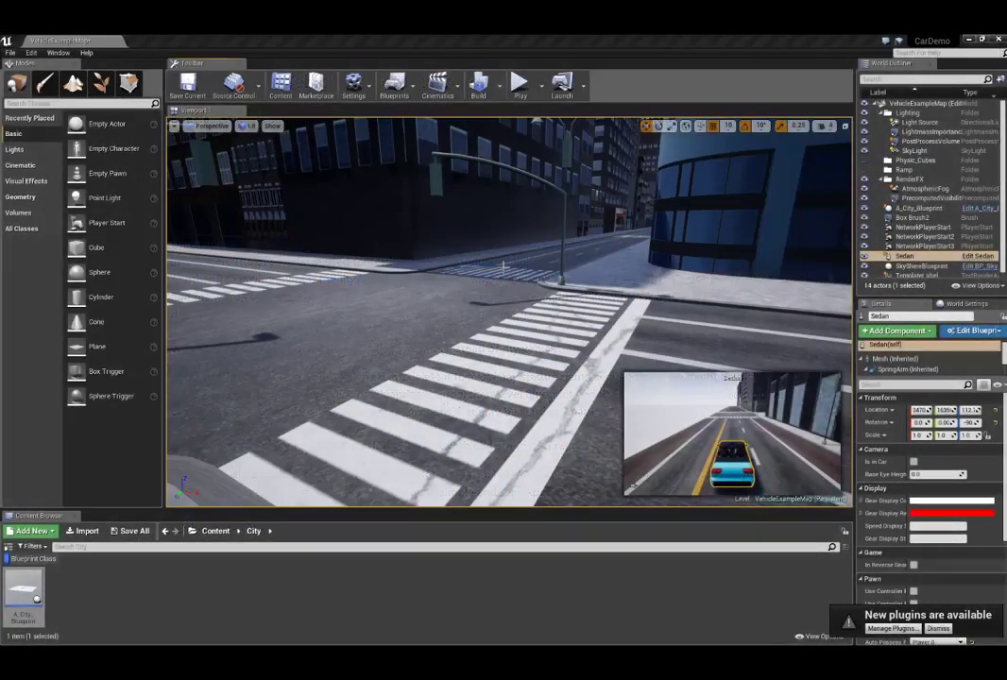
Open the Marketplace from Unreal and filter it to the Environments category.
click(216, 533)
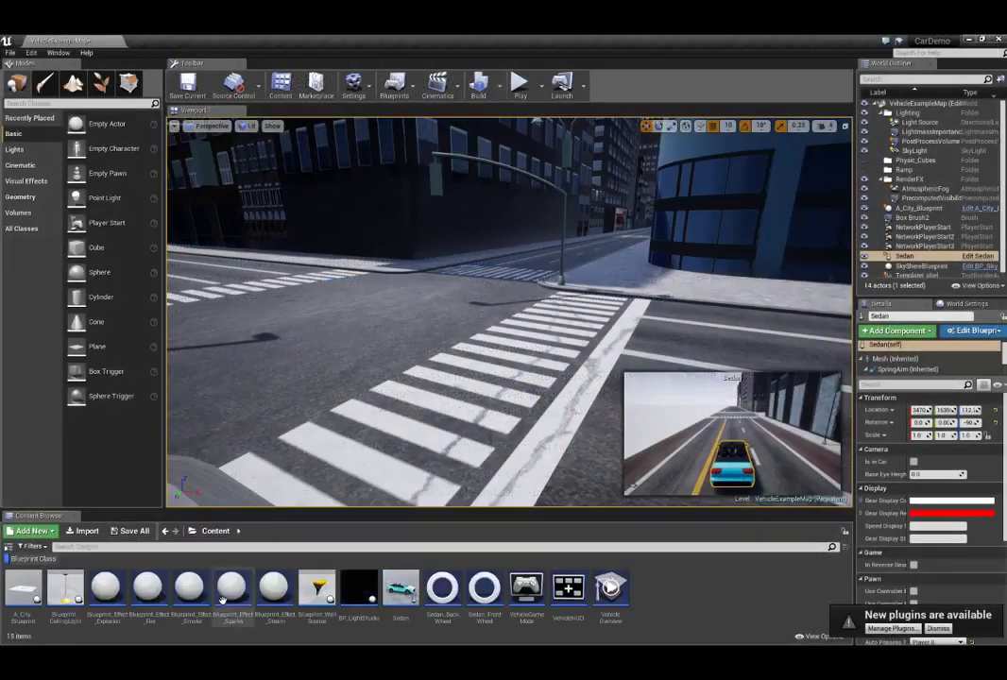
click(318, 88)
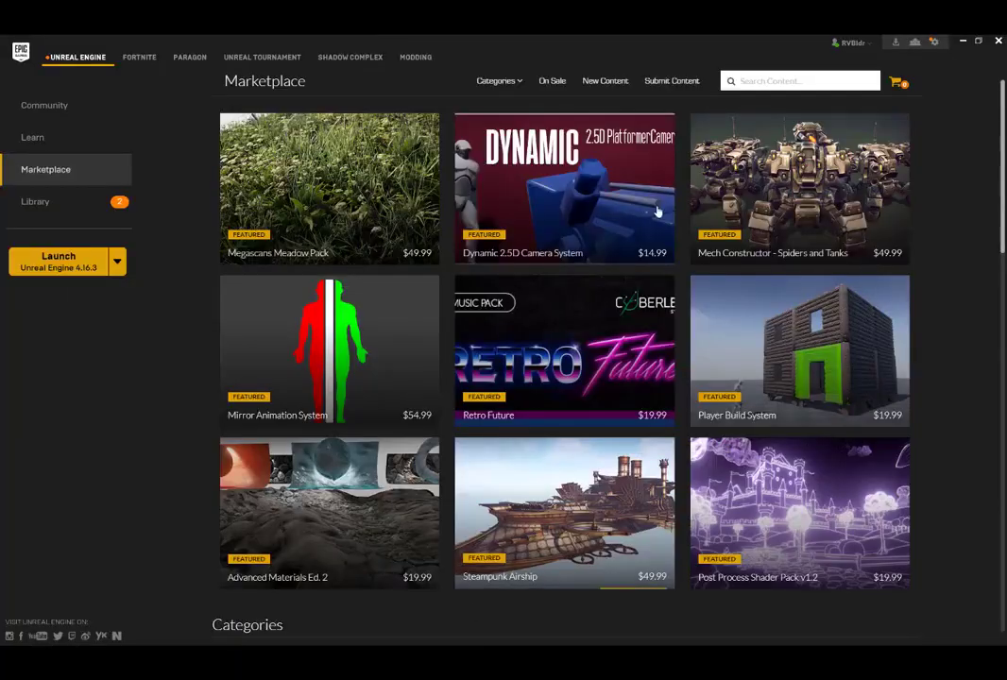
click(521, 81)
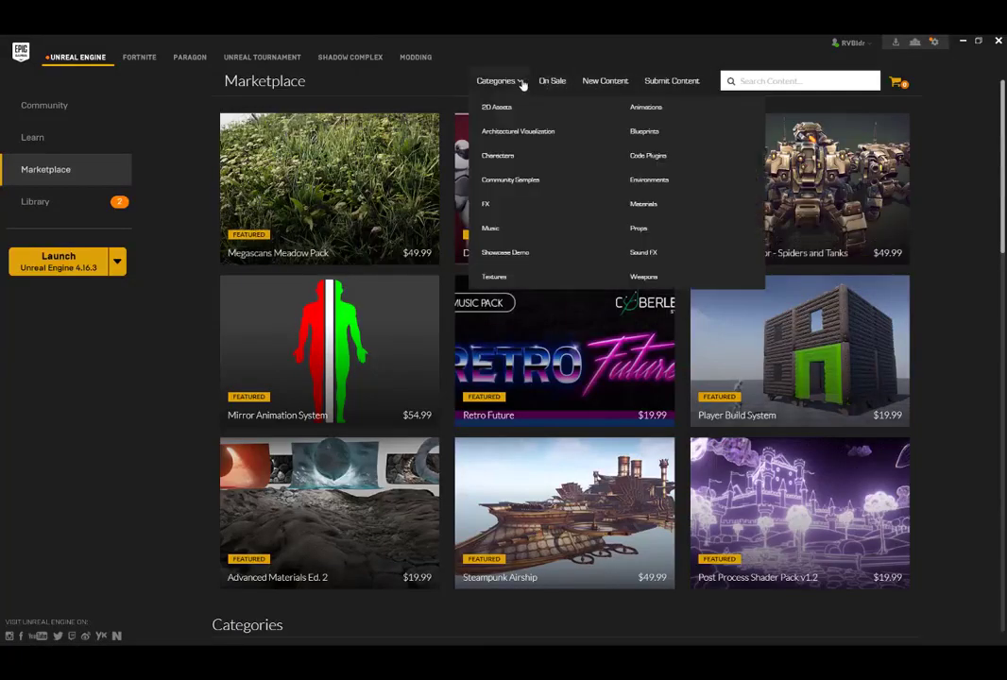
click(650, 182)
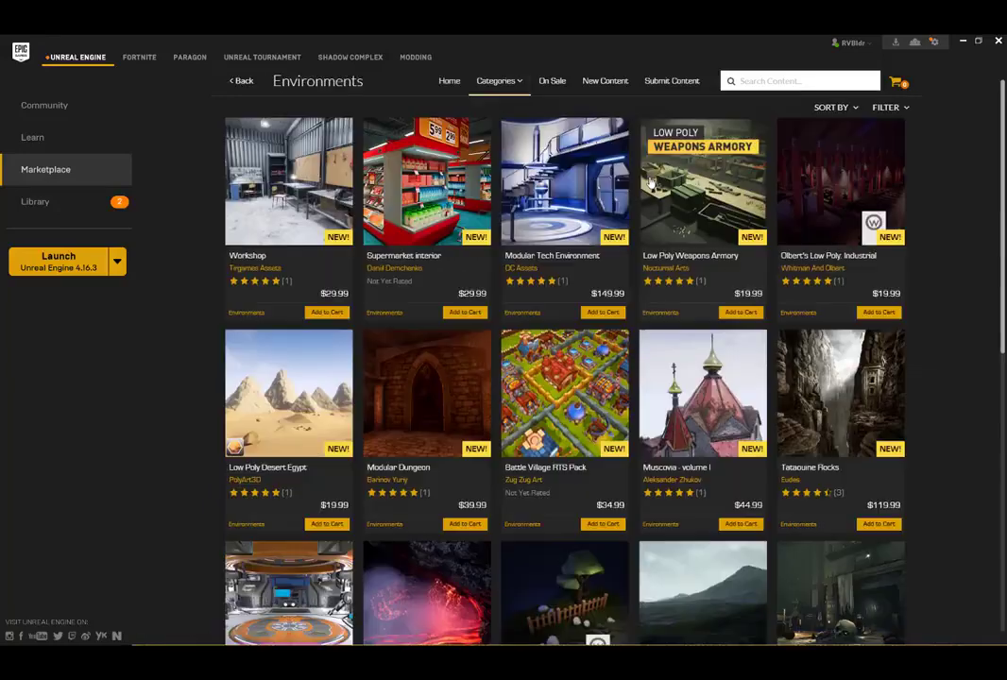
Scroll down through the Environments asset grid.
scroll(443, 348, down, 1)
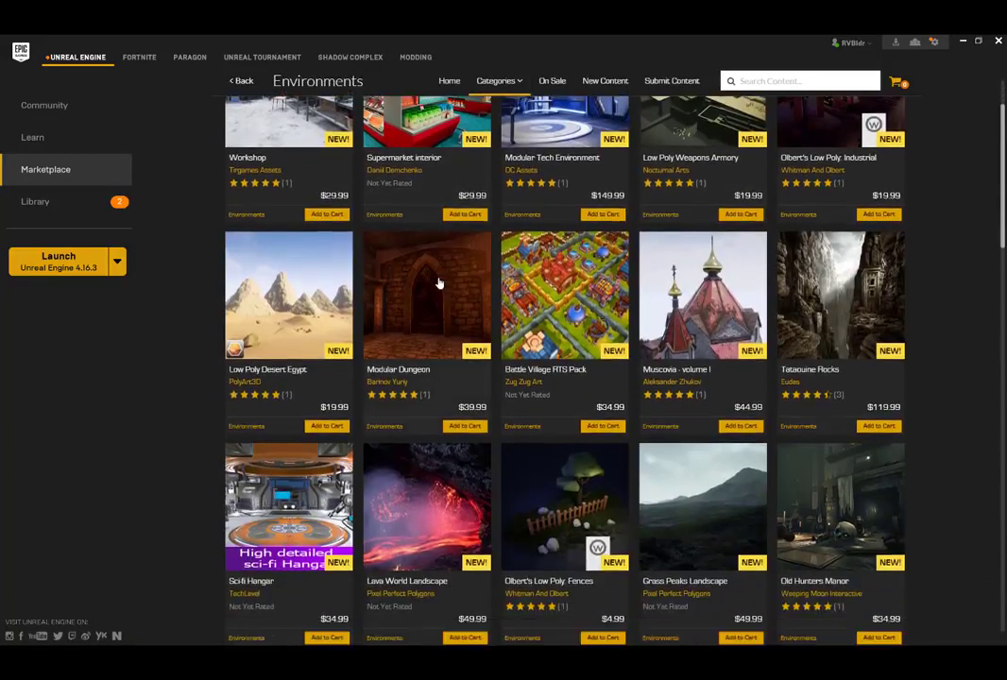
scroll(440, 285, down, 2)
scroll(449, 280, down, 2)
scroll(448, 279, down, 2)
scroll(447, 283, down, 1)
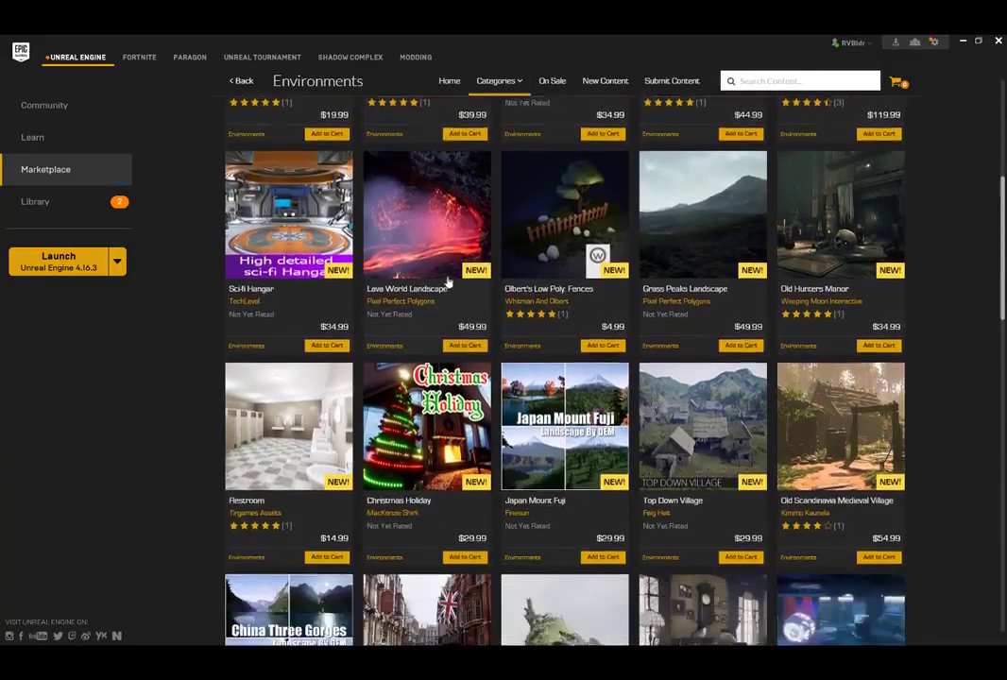
scroll(448, 281, down, 1)
scroll(449, 280, down, 2)
scroll(448, 278, down, 2)
scroll(448, 280, down, 1)
scroll(447, 279, down, 2)
scroll(444, 281, down, 1)
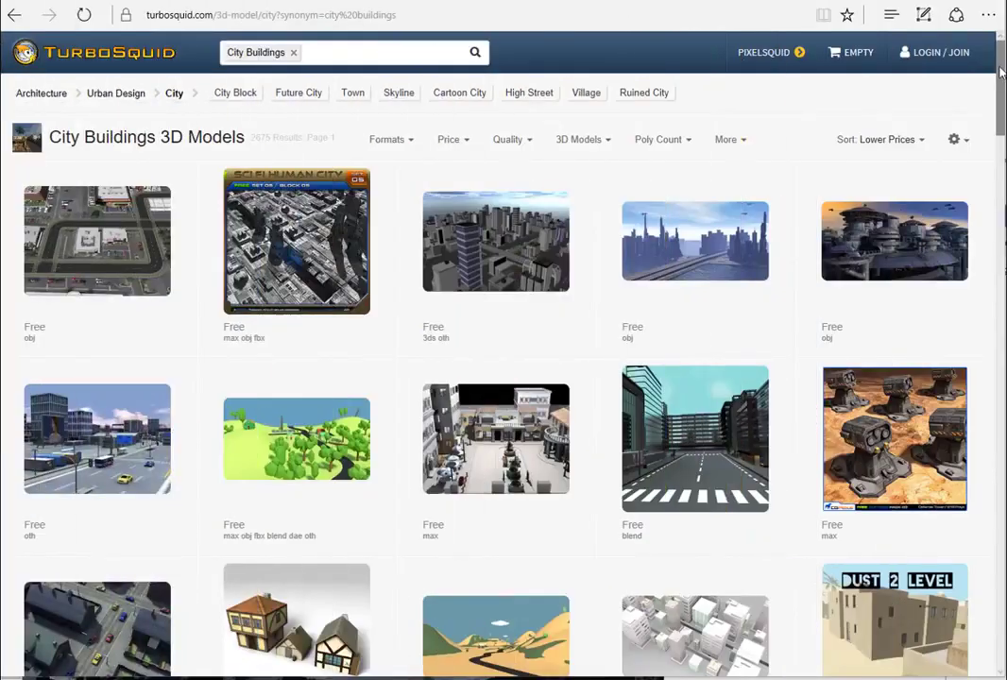
Scroll down TurboSquid's free City Buildings 3D model results.
drag(999, 66, 1001, 232)
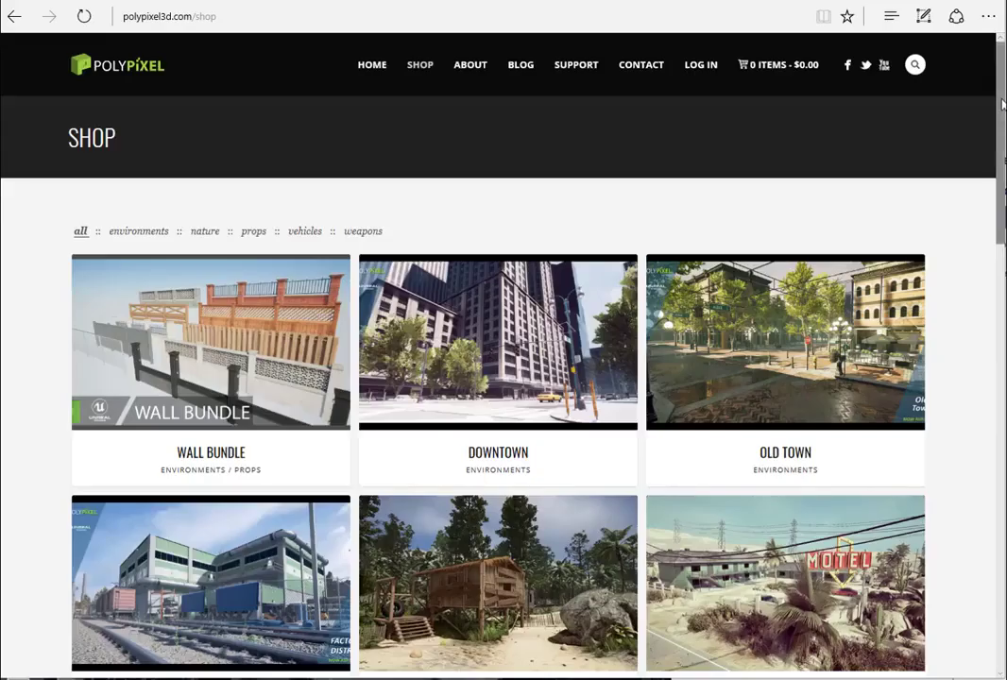
Scroll through PolyPixel's shop of packs like Downtown and Old Town.
drag(1003, 104, 1001, 422)
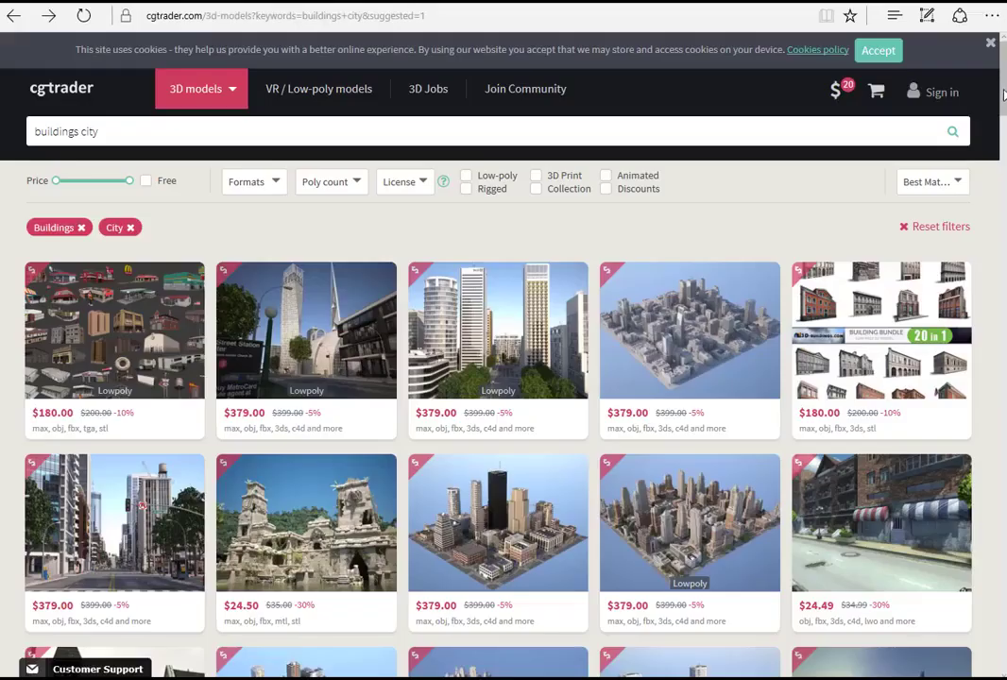
Scroll down CGTrader's 'buildings city' search results.
drag(1003, 87, 1002, 228)
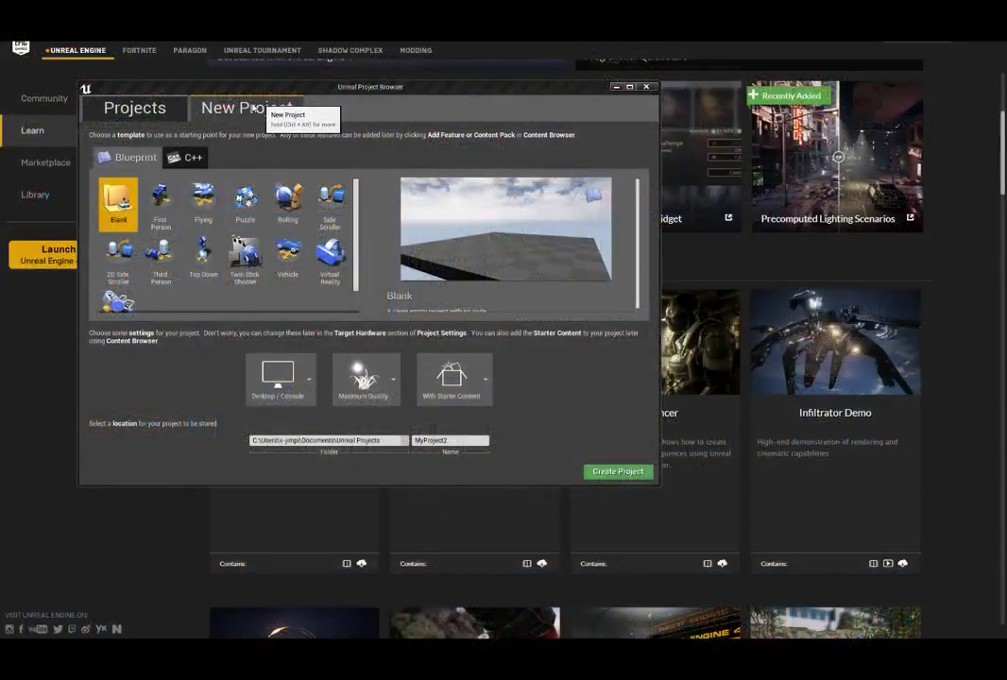
Pick the Blueprint Vehicle template and create the CarDemo project.
drag(357, 222, 357, 247)
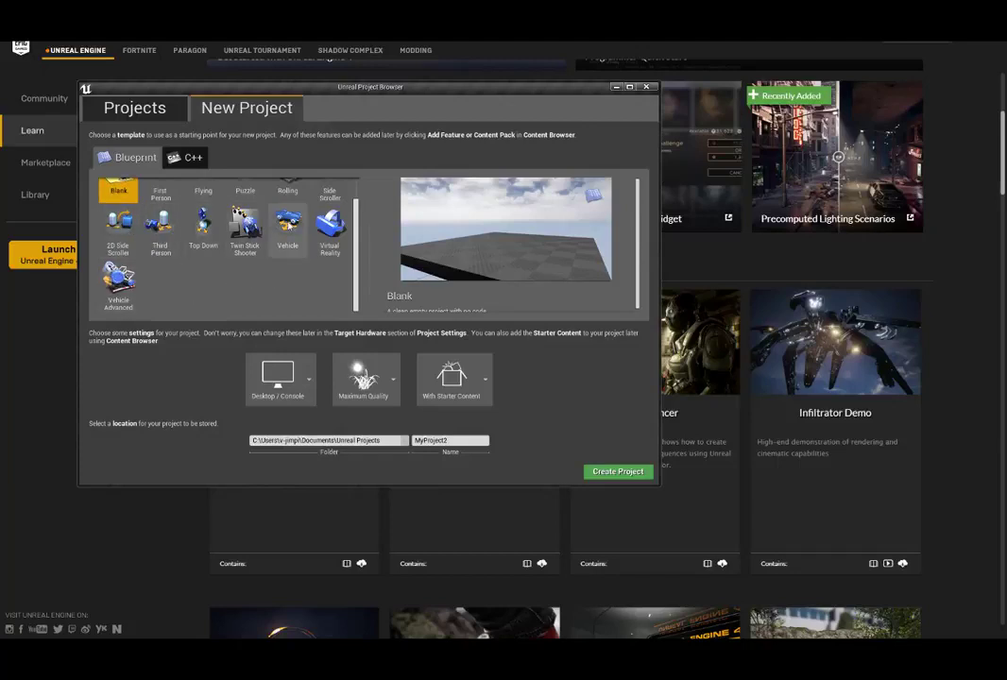
click(288, 222)
text(CarDemo)
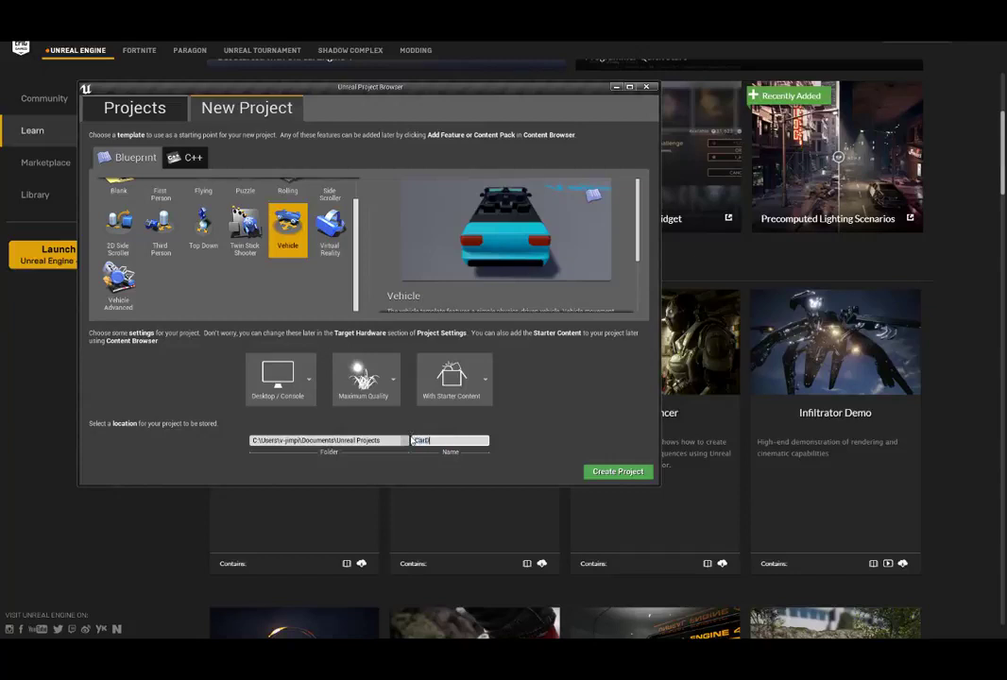
click(610, 473)
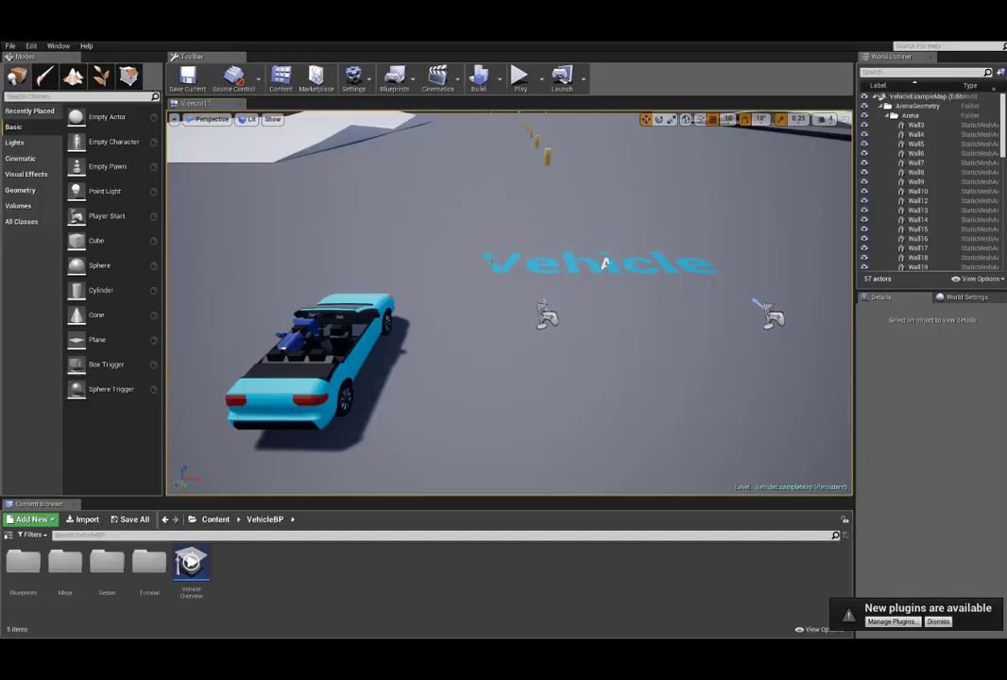
Frame the floor and delete all fifteen ramps from the level.
click(605, 264)
key(f)
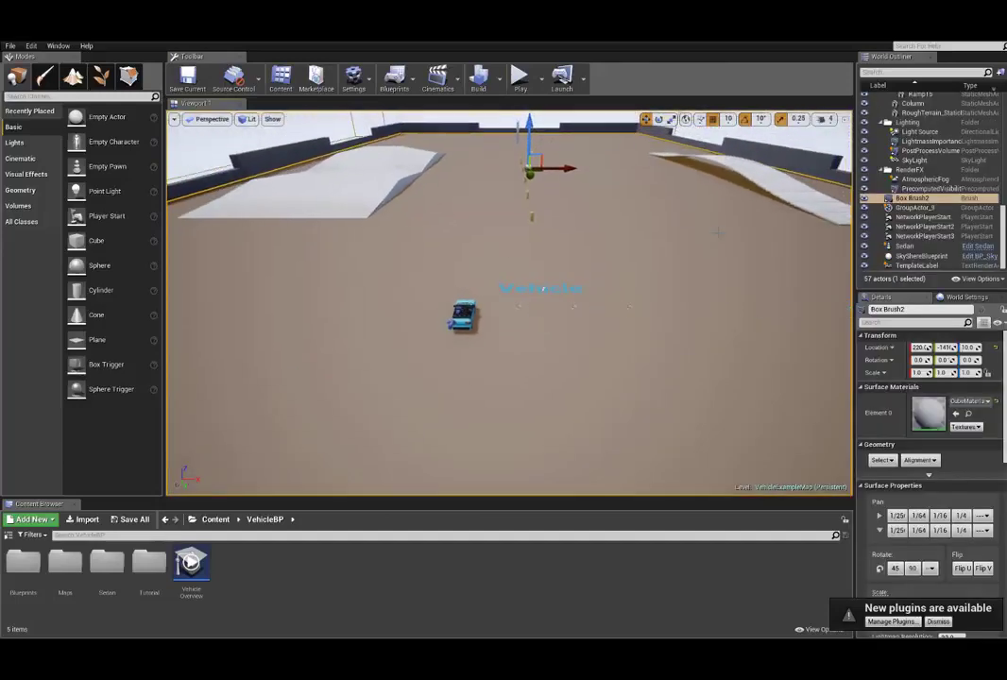
scroll(914, 155, up, 3)
scroll(917, 170, up, 2)
scroll(917, 170, up, 2)
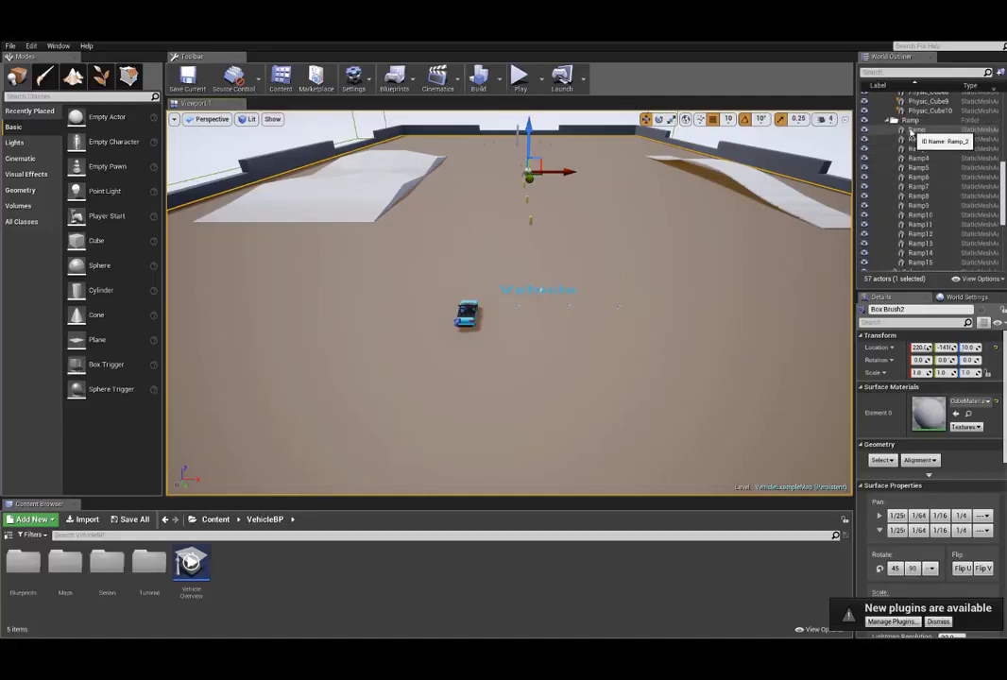
click(909, 135)
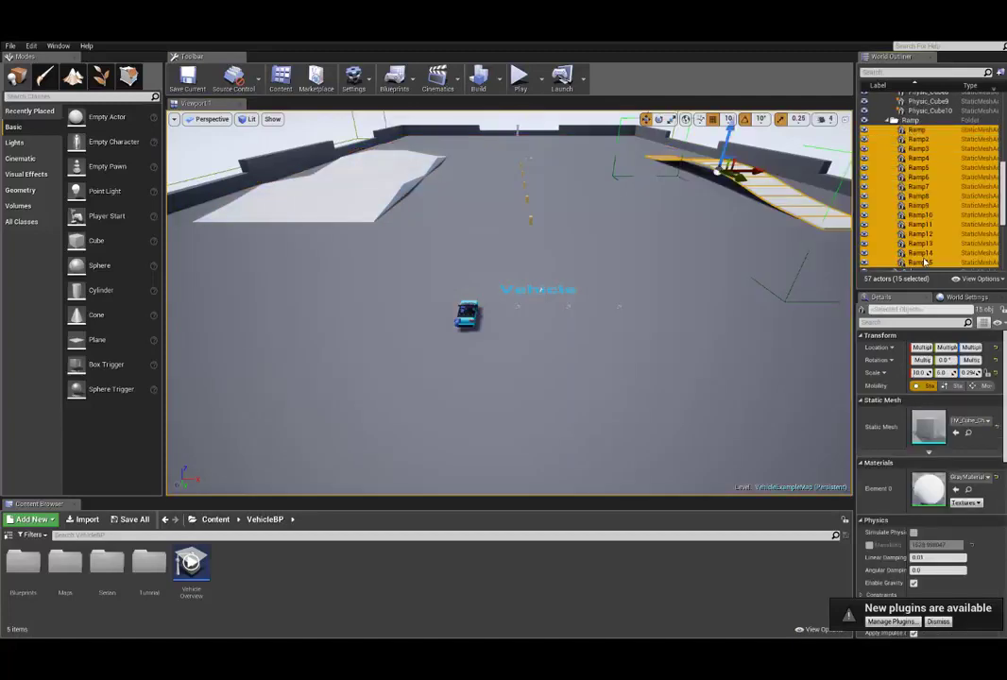
key(Delete)
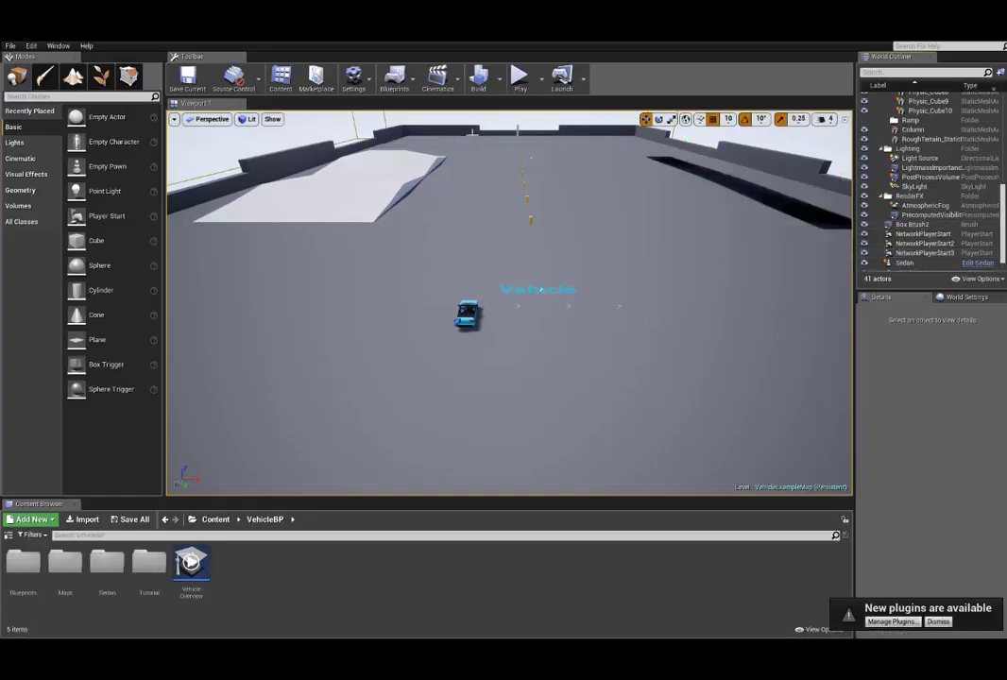
Delete the physics cubes Physic_Cube through Physic_Cube10.
scroll(921, 170, up, 2)
scroll(921, 170, up, 2)
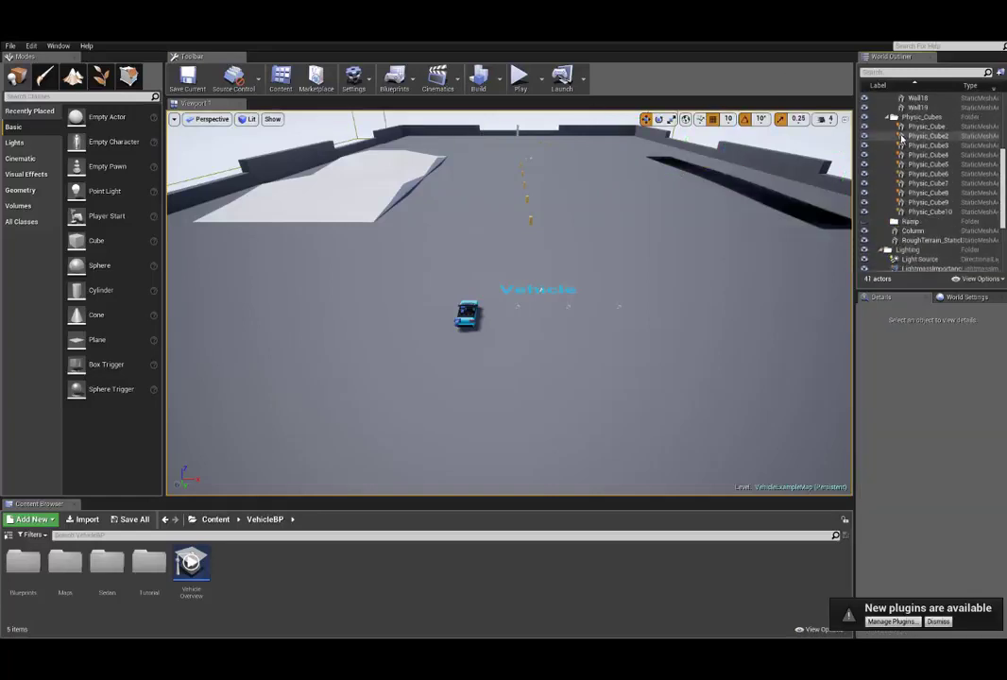
click(921, 127)
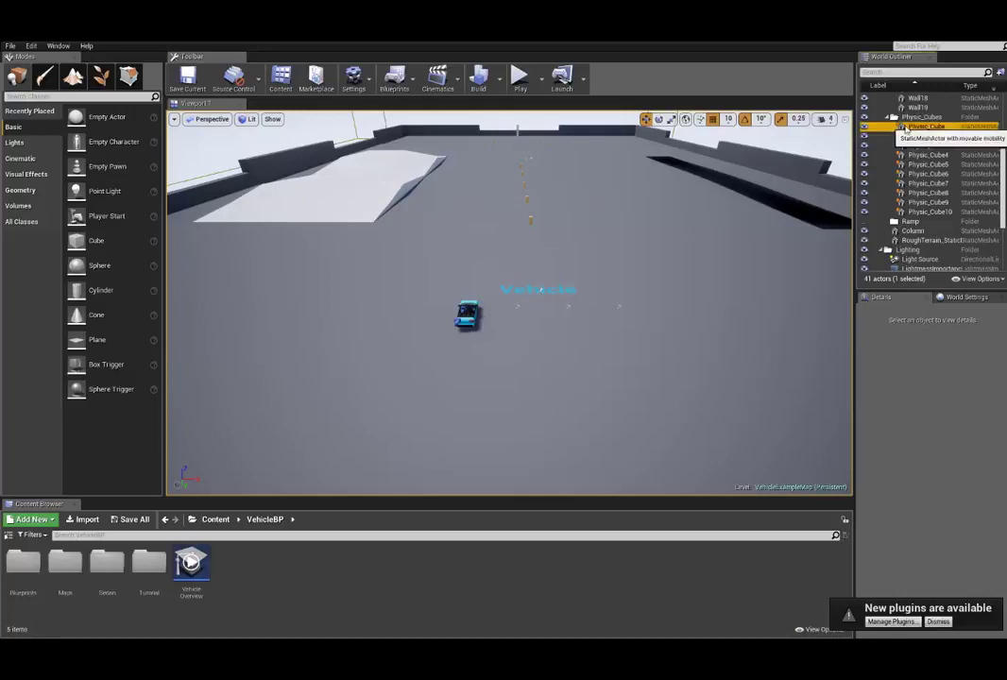
shift+click(925, 211)
key(Delete)
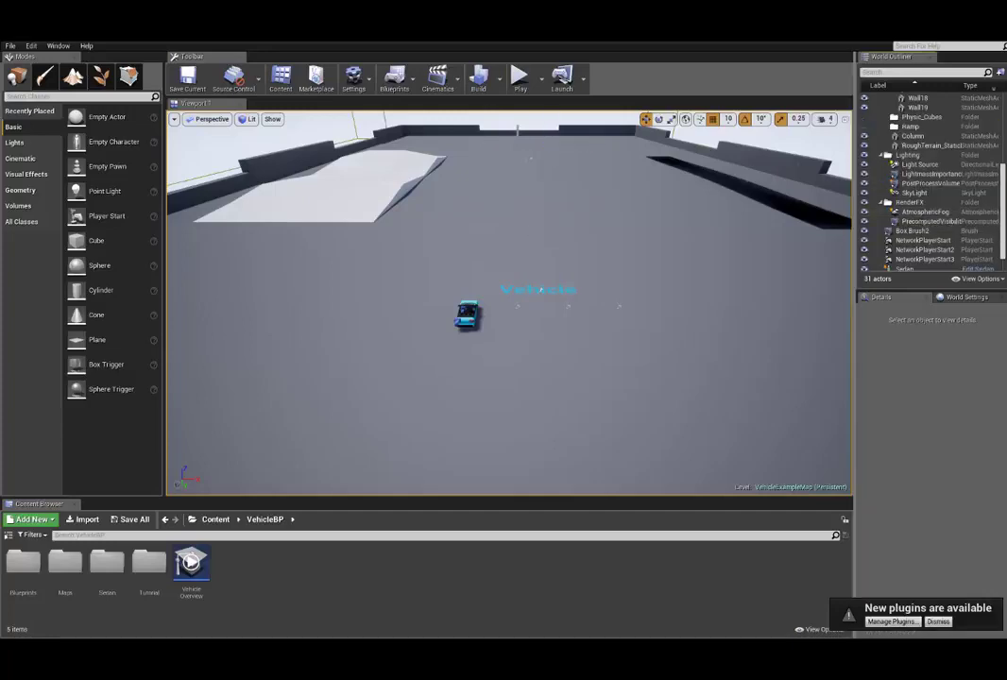
Delete the Column actor and the white ramp.
click(517, 130)
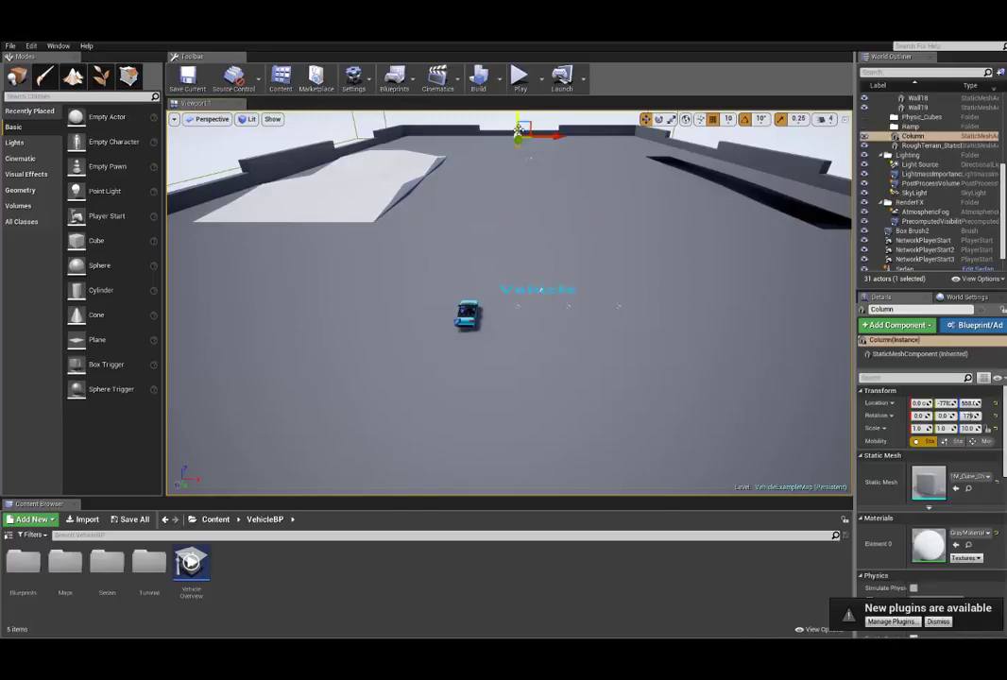
key(Delete)
click(391, 183)
key(Delete)
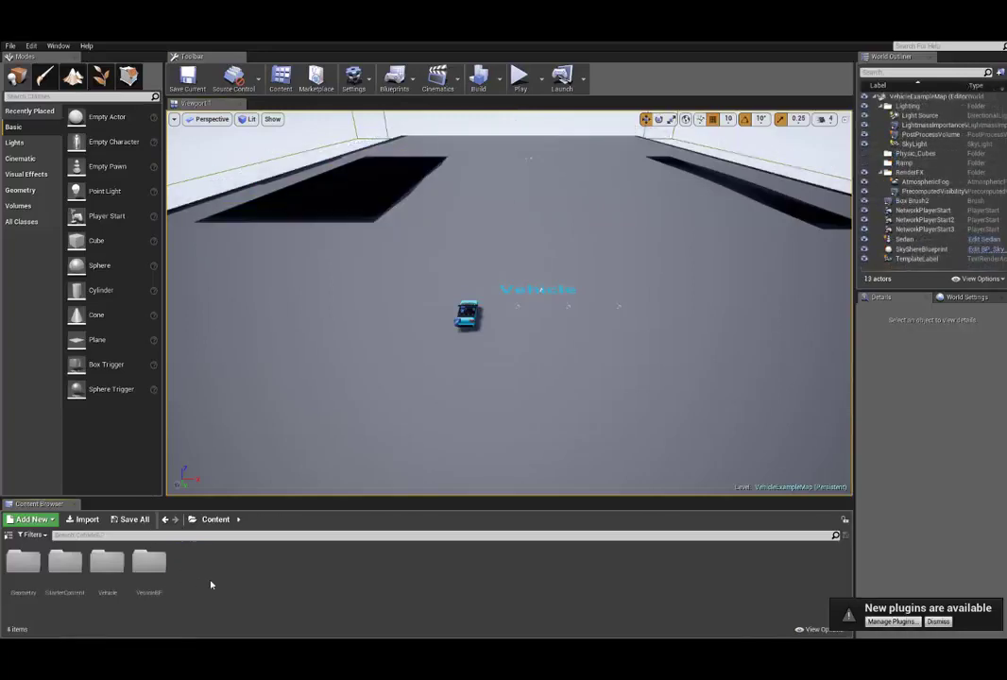
Create and open a new City folder under Content, then bring up the Import window.
right_click(185, 566)
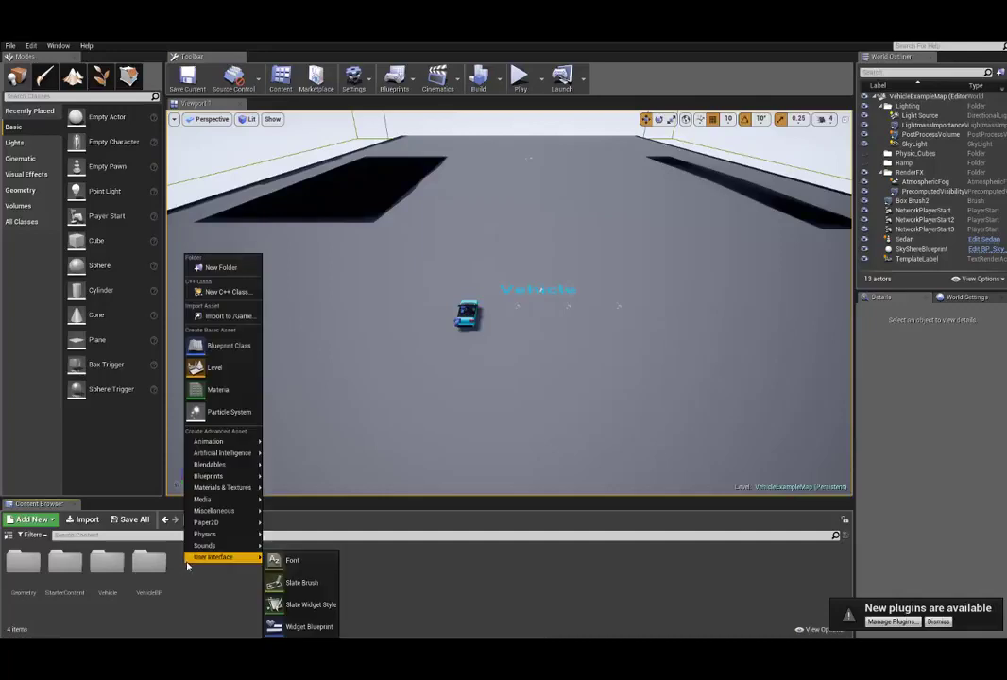
click(208, 267)
text(UMG)
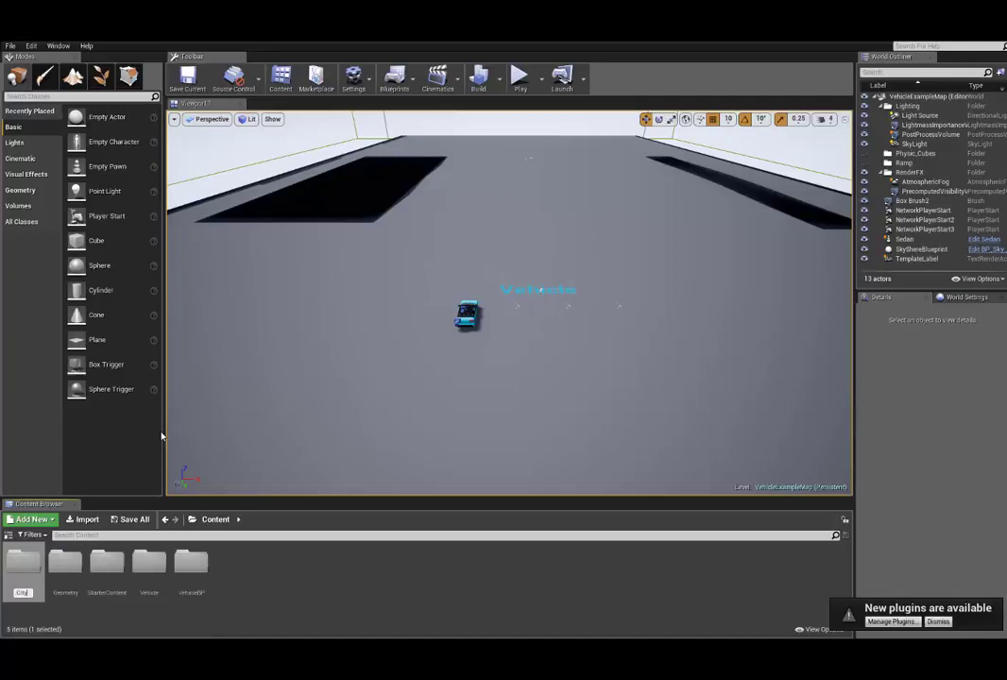
key(Return)
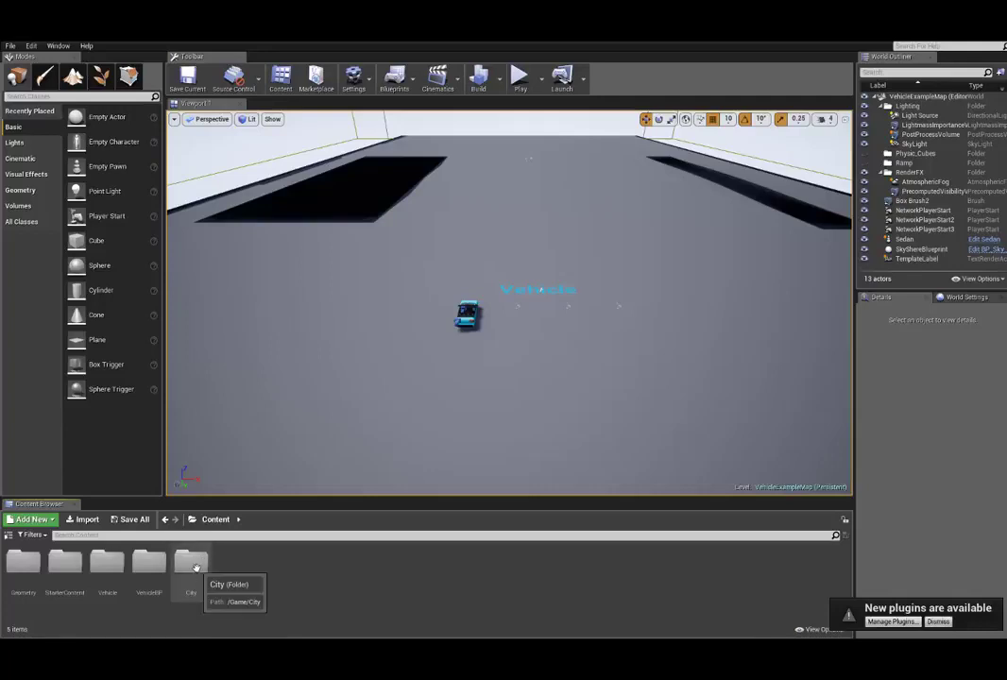
double_click(190, 563)
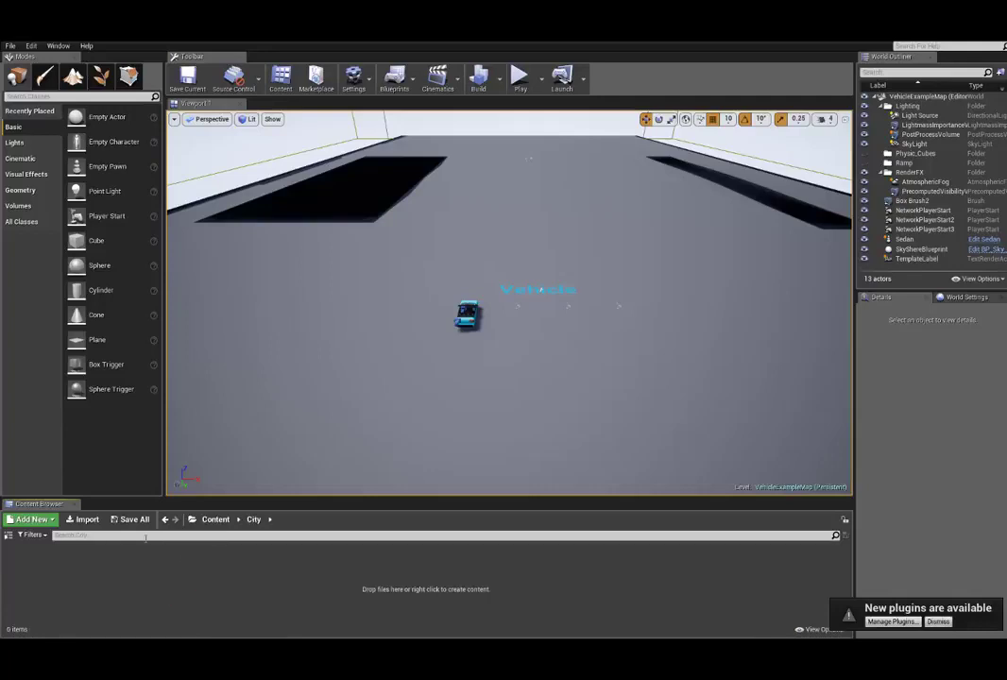
click(88, 520)
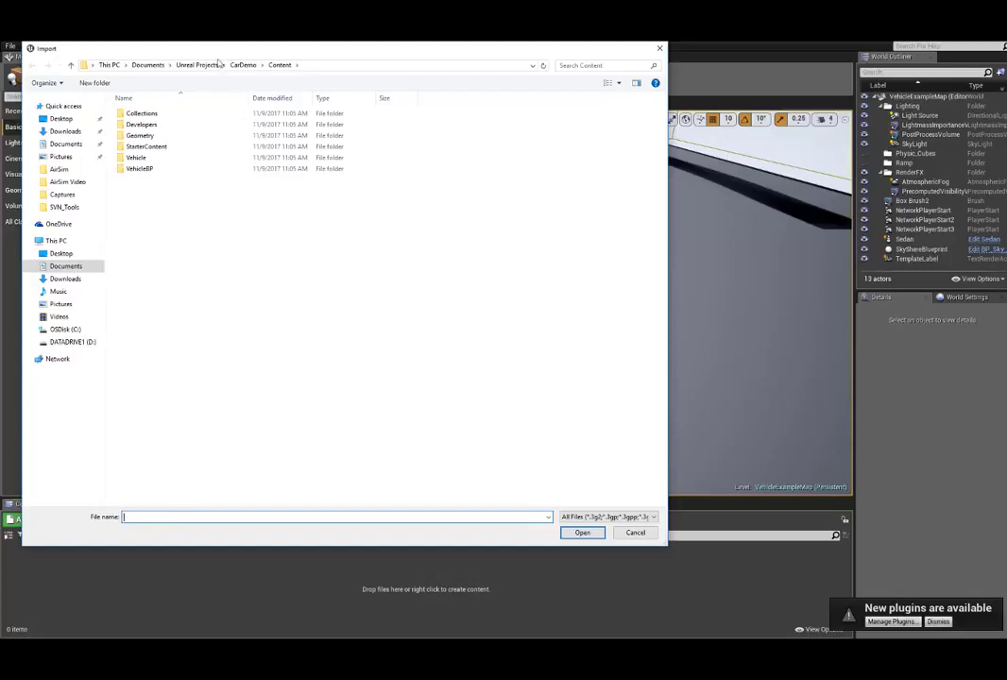
Browse to D:\UnrealProjects\AirSim Demo\district01_02_04_FBX and select district01_02_04_FBX.FBX.
click(207, 68)
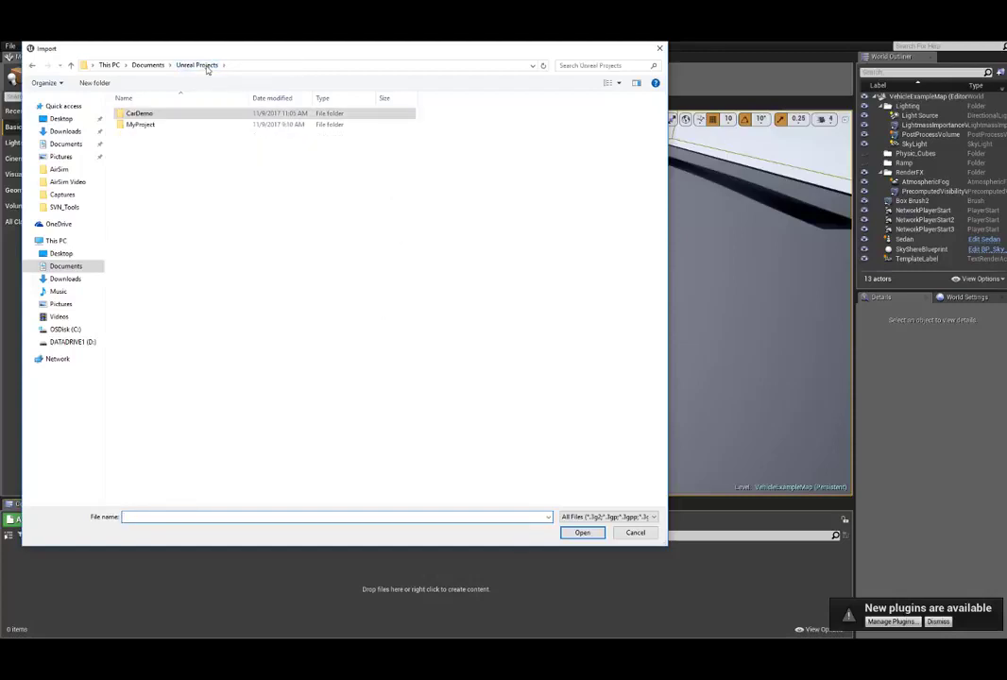
click(67, 342)
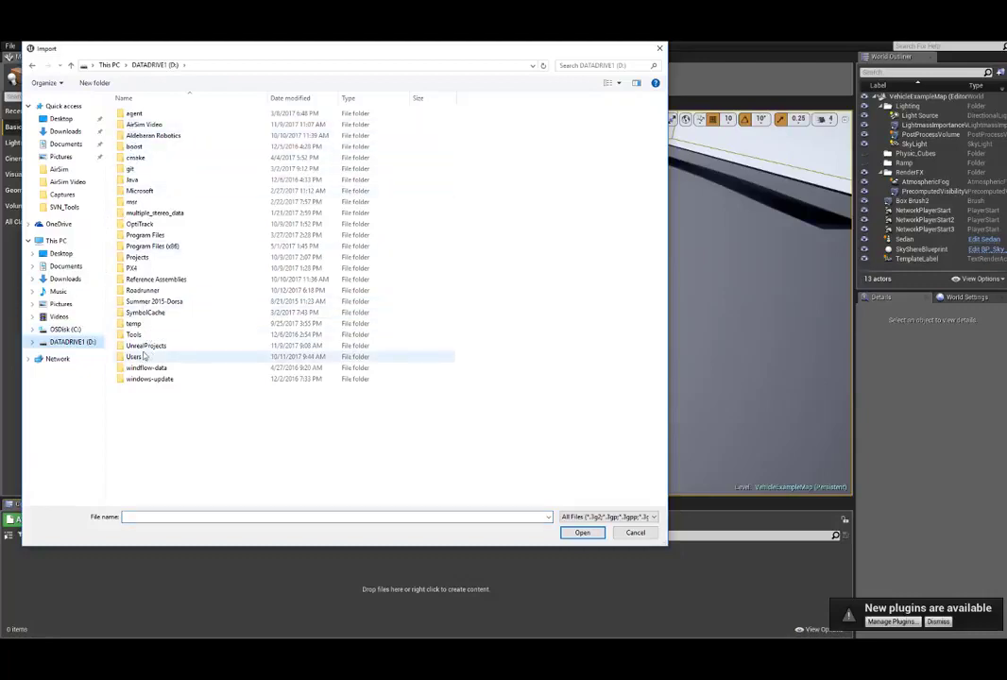
double_click(142, 346)
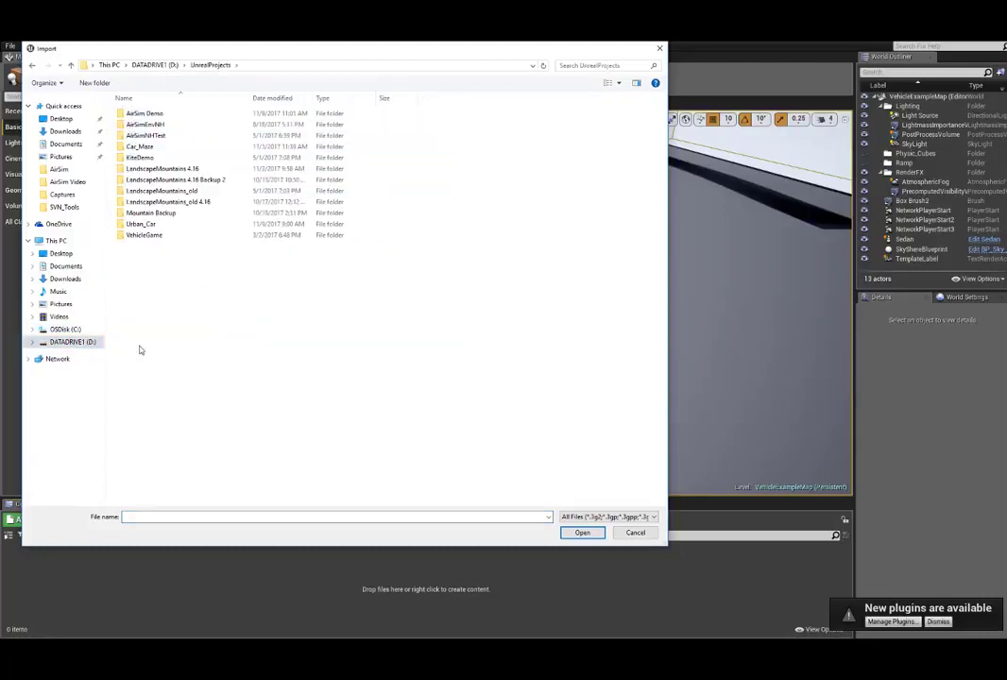
double_click(138, 115)
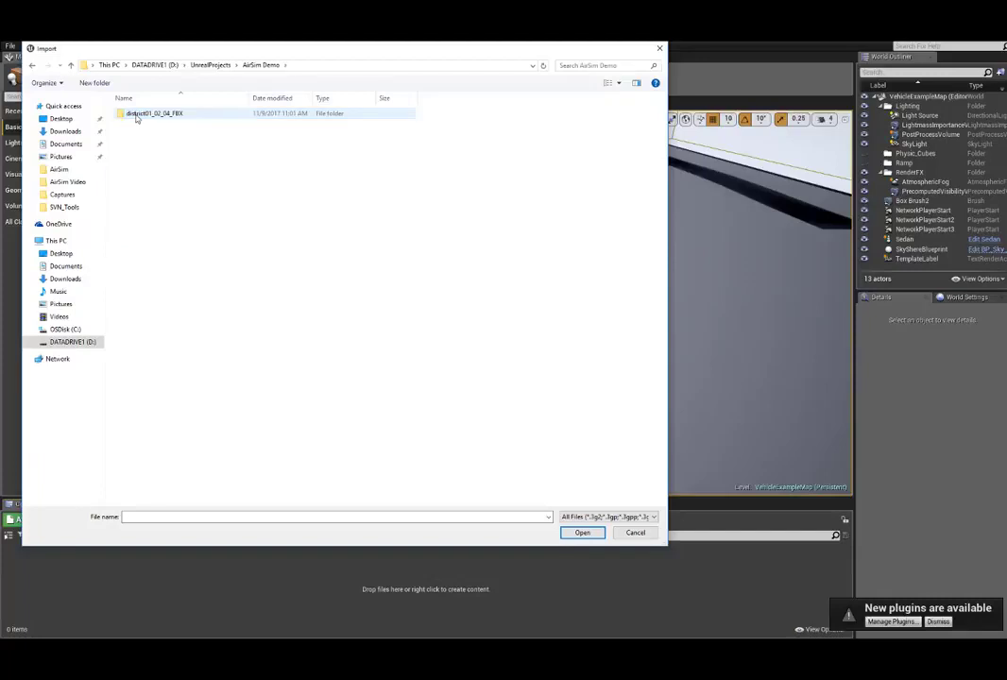
click(125, 116)
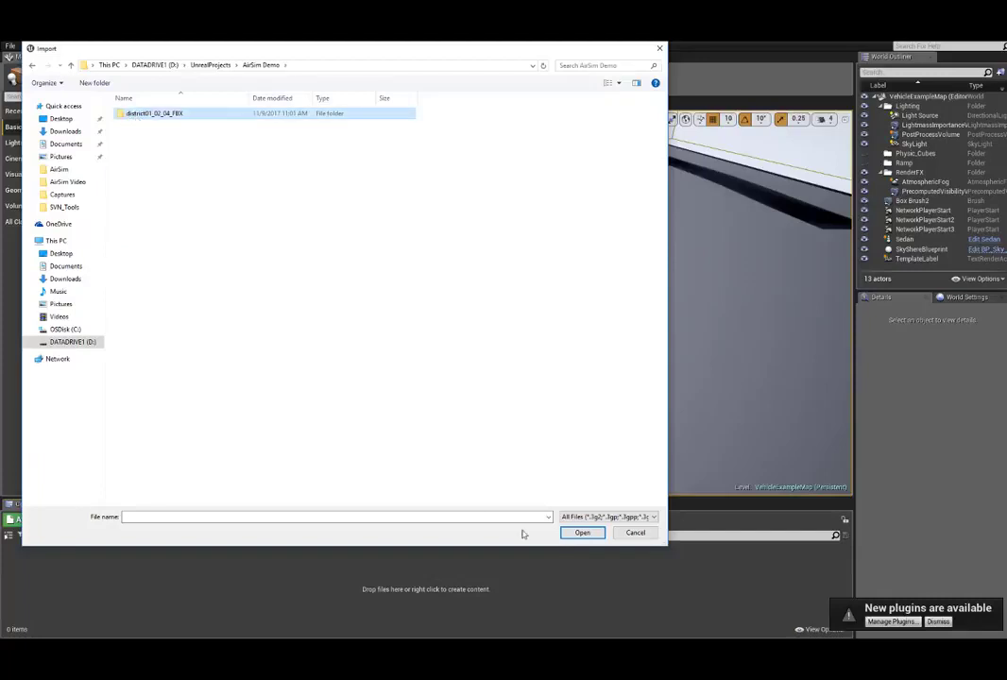
click(580, 532)
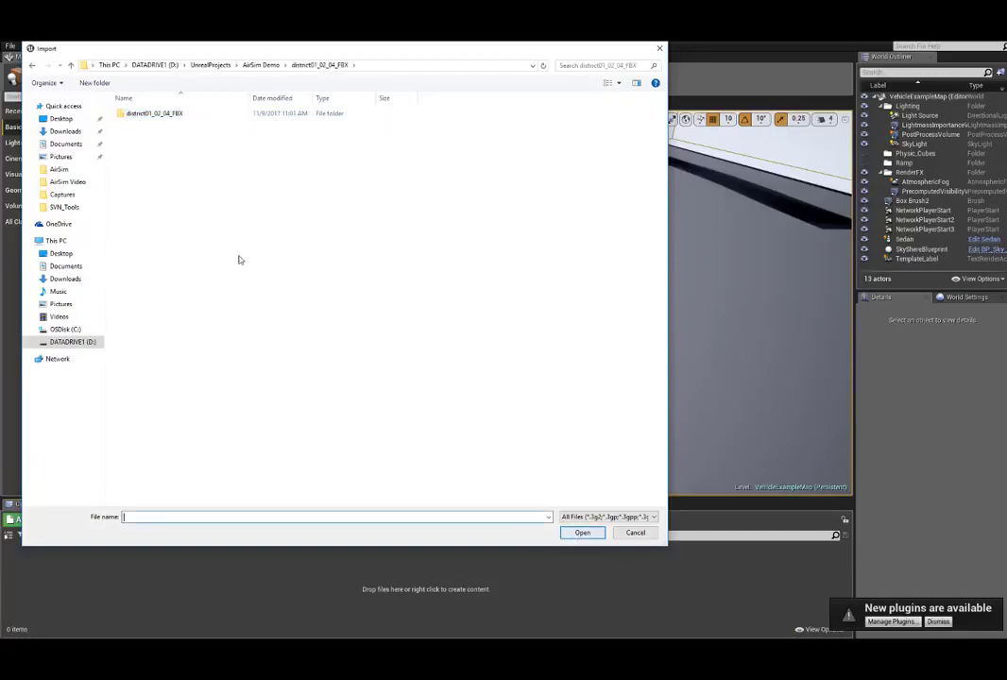
double_click(124, 115)
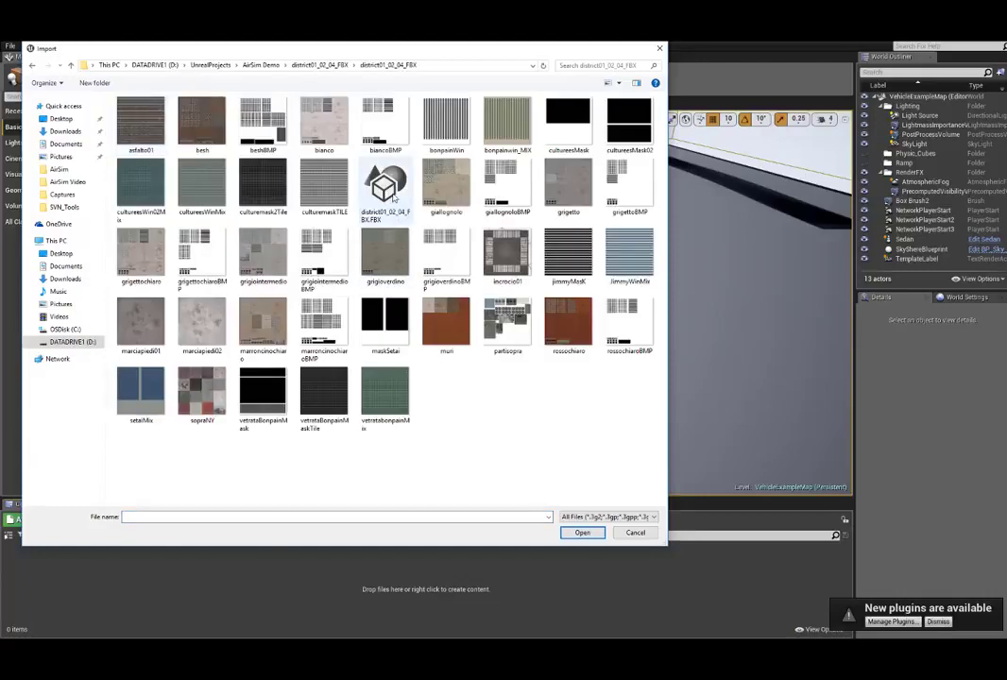
click(387, 189)
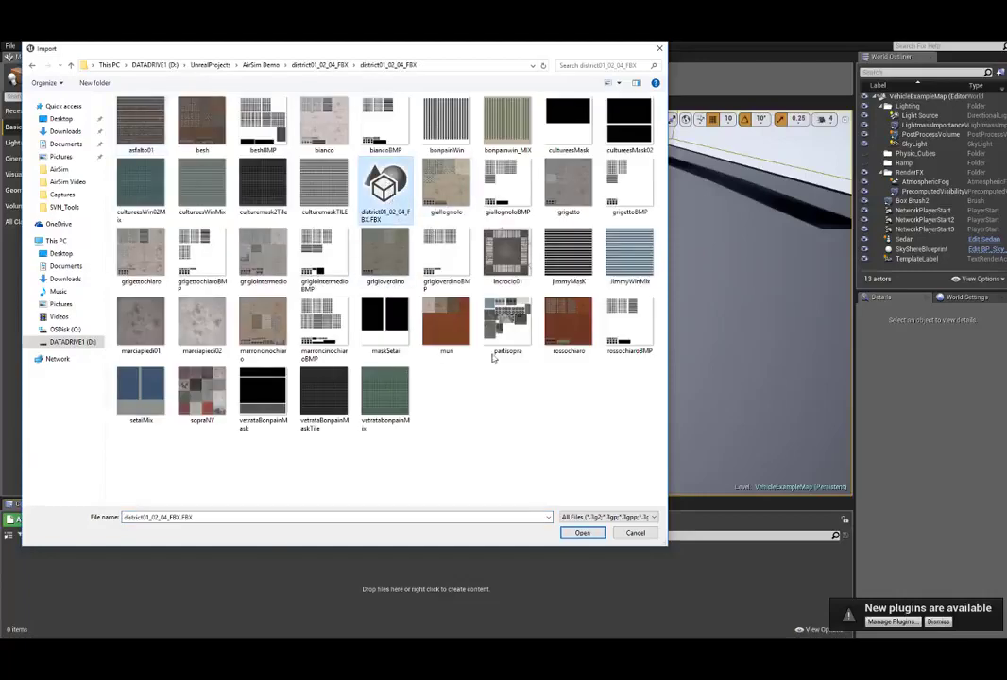
Import all of the FBX's meshes and textures, then close the warning Message Log.
click(583, 532)
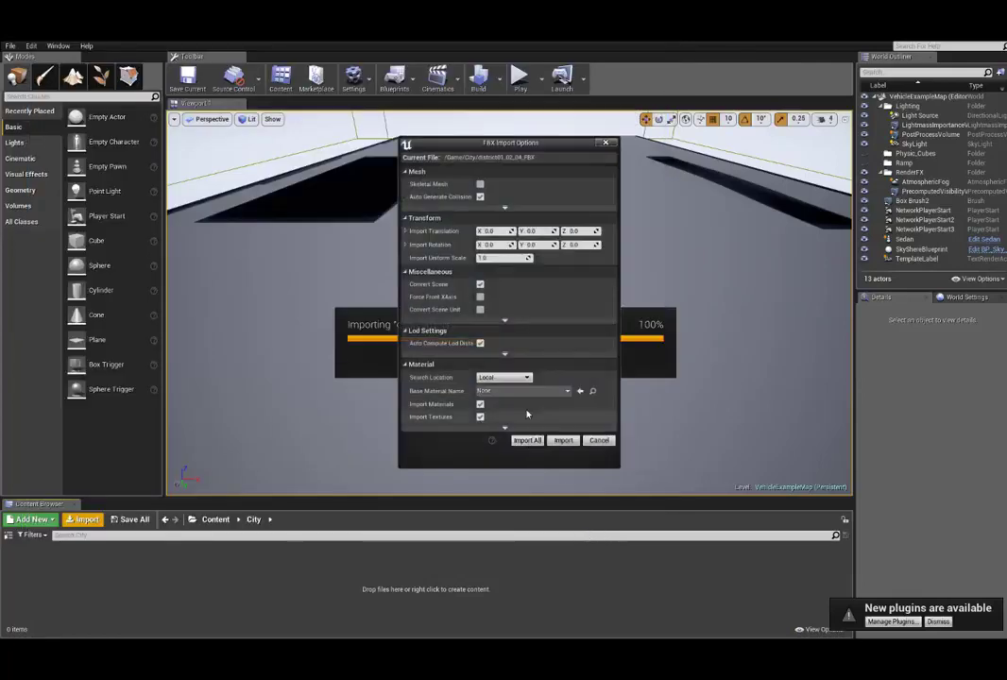
click(528, 441)
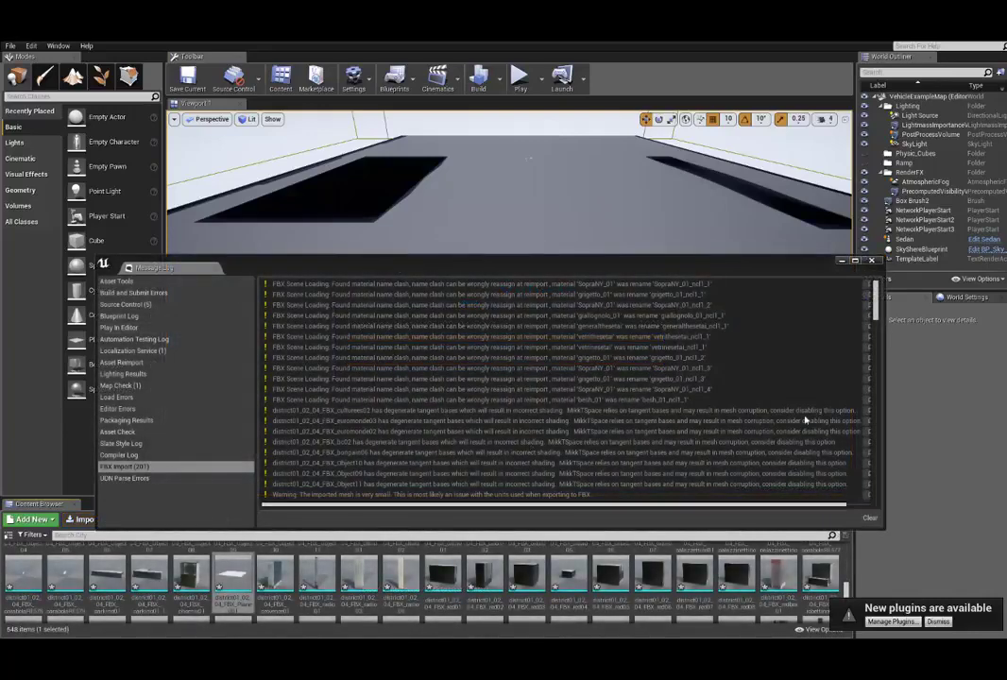
drag(875, 310, 875, 373)
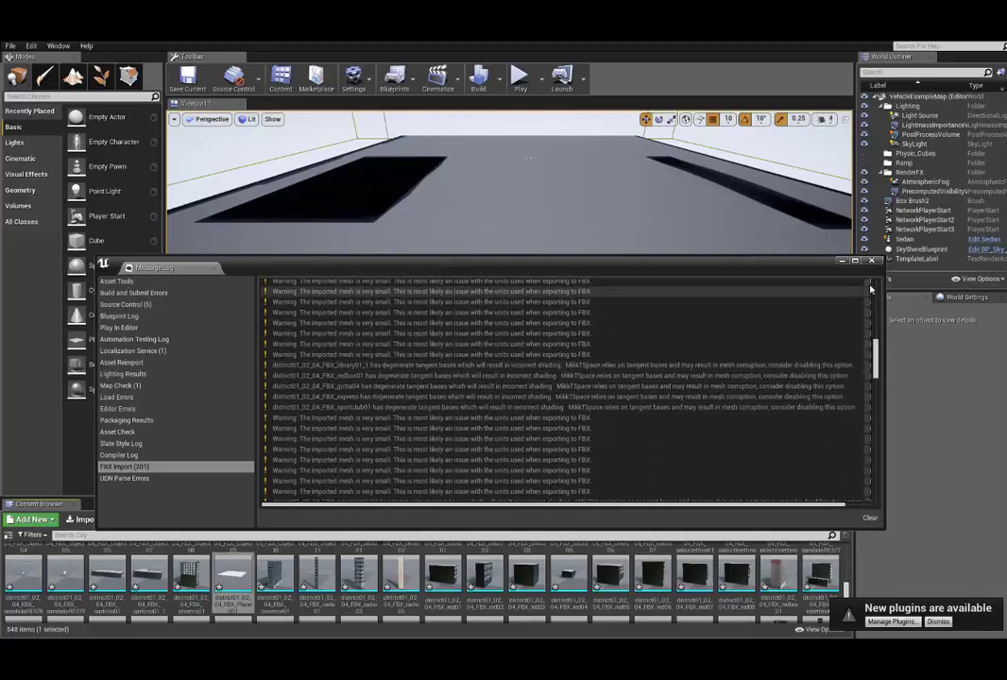
click(871, 262)
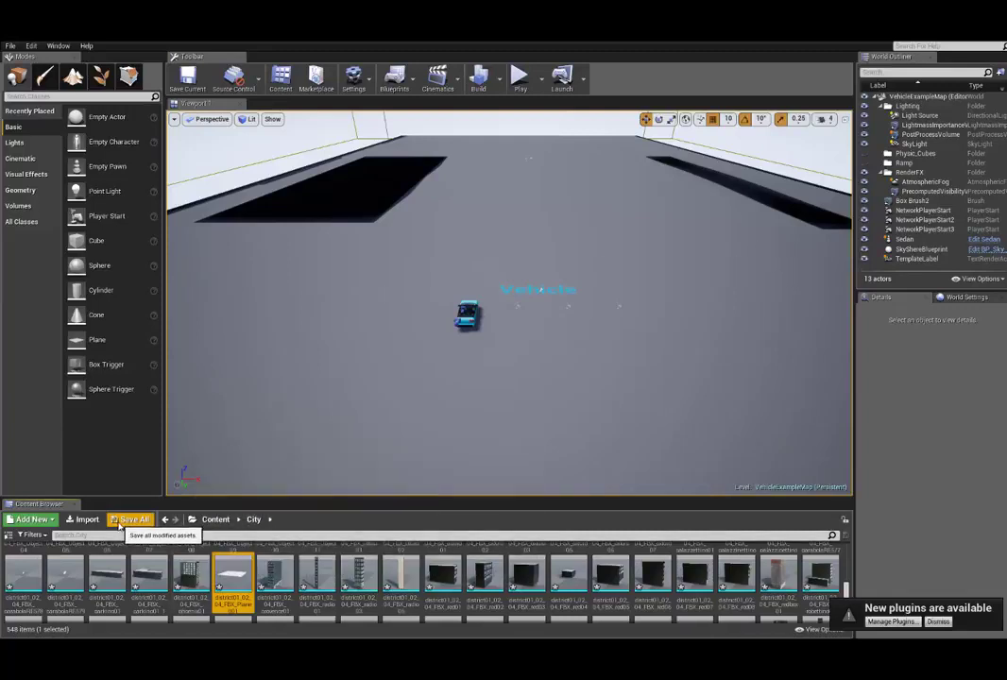
Add a new Actor-based Blueprint Class named A_City_Blueprint in the City folder.
click(54, 521)
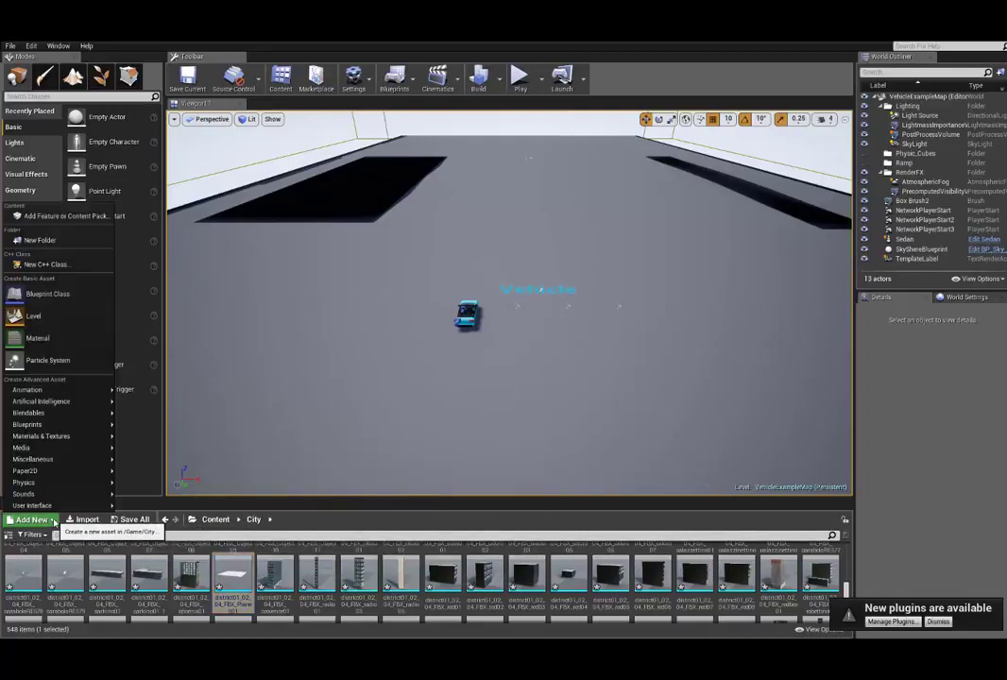
click(56, 297)
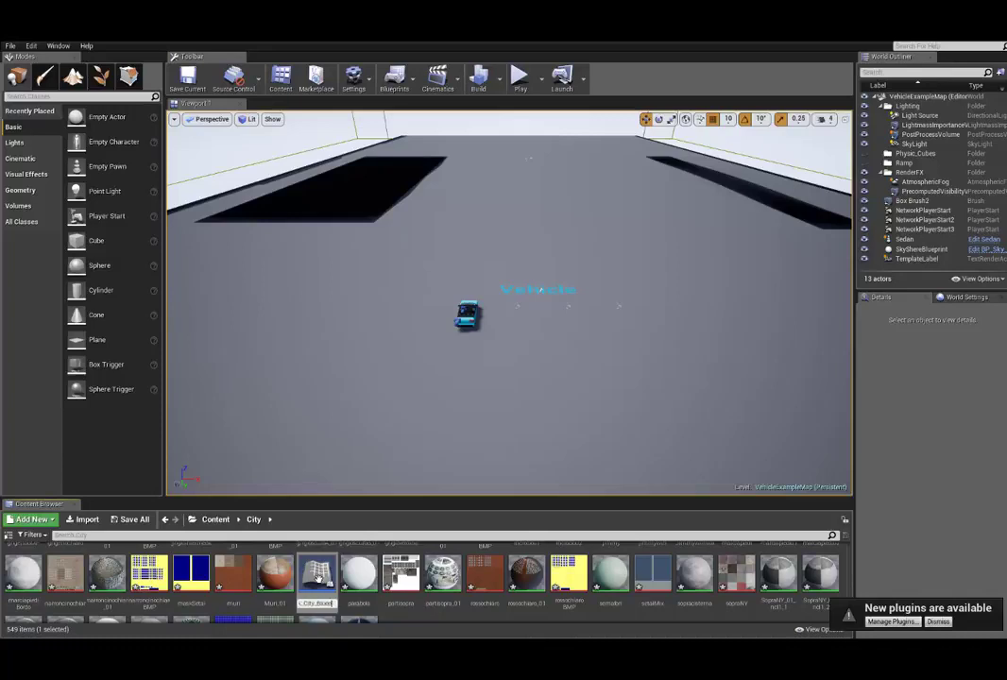
key(Return)
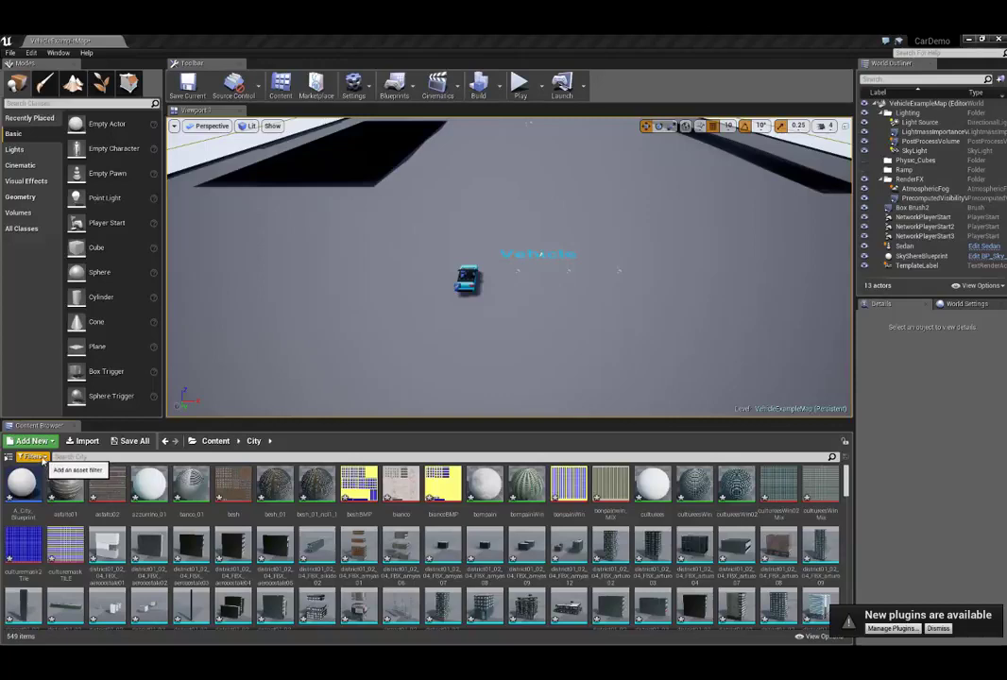
Open A_City_Blueprint and filter the Content Browser to mesh assets only.
double_click(21, 486)
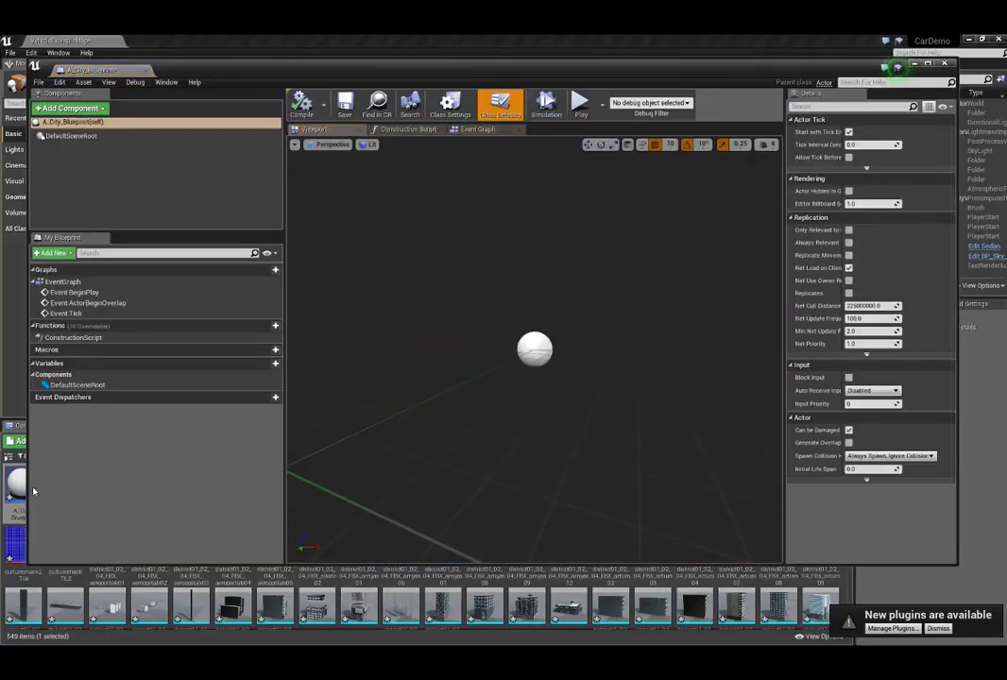
drag(29, 451, 99, 452)
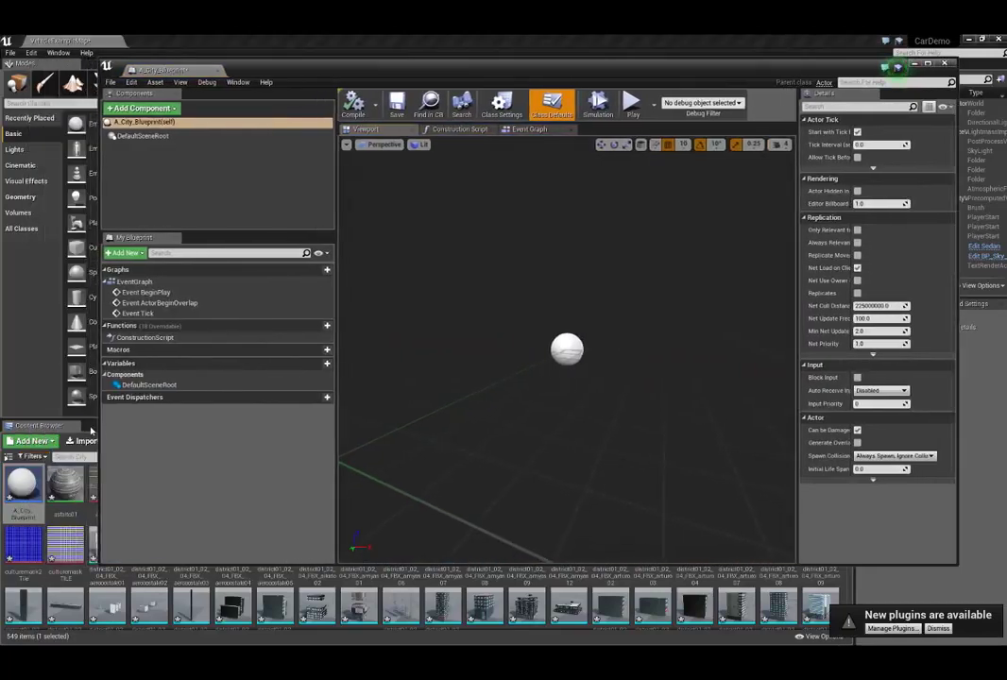
click(40, 458)
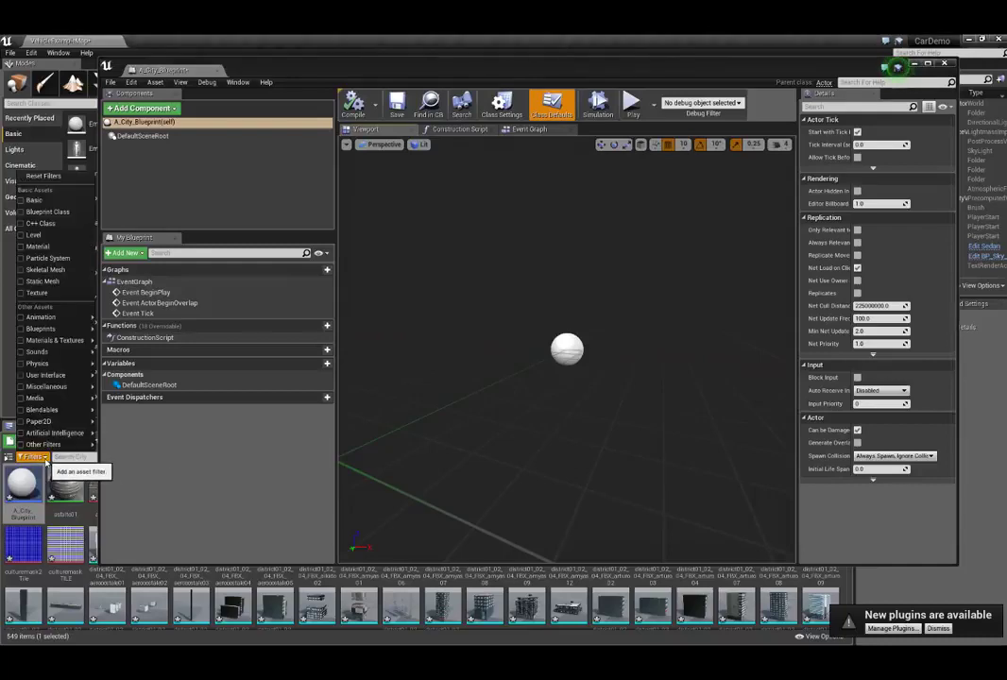
click(23, 269)
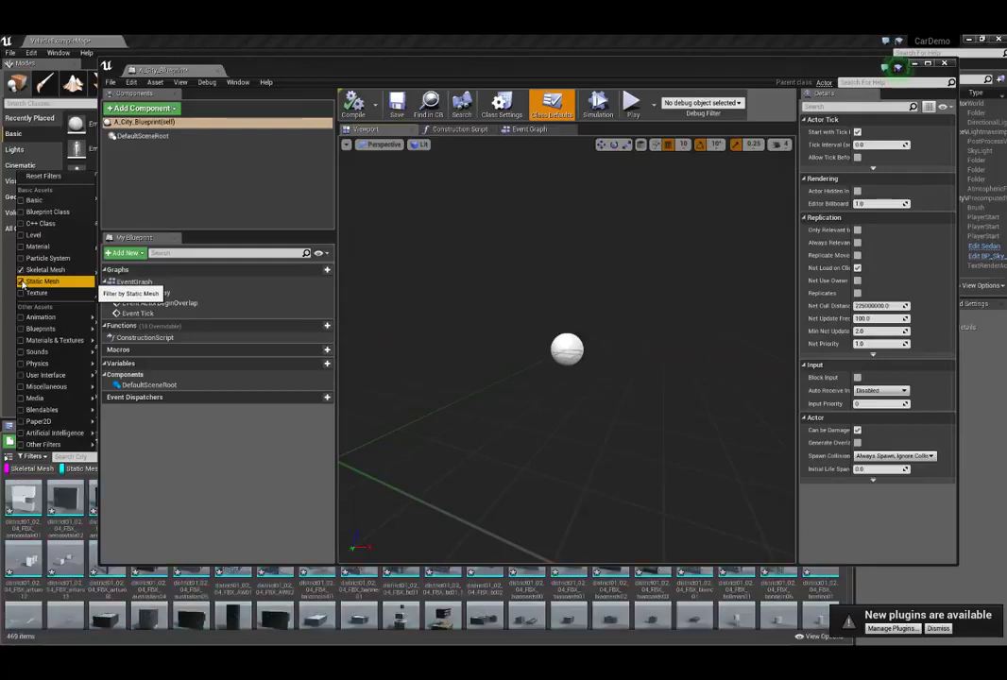
mouse_move(41, 317)
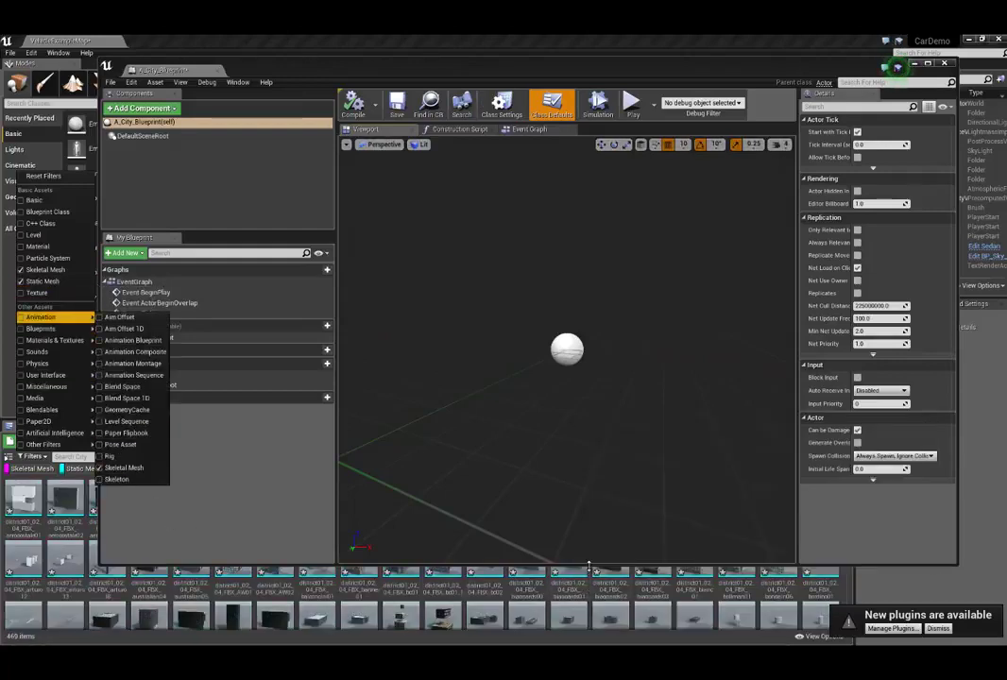
Shift-select all 469 city meshes and drag them into the blueprint viewport.
mouse_move(588, 565)
mouse_down()
mouse_move(582, 434)
mouse_move(582, 452)
mouse_up()
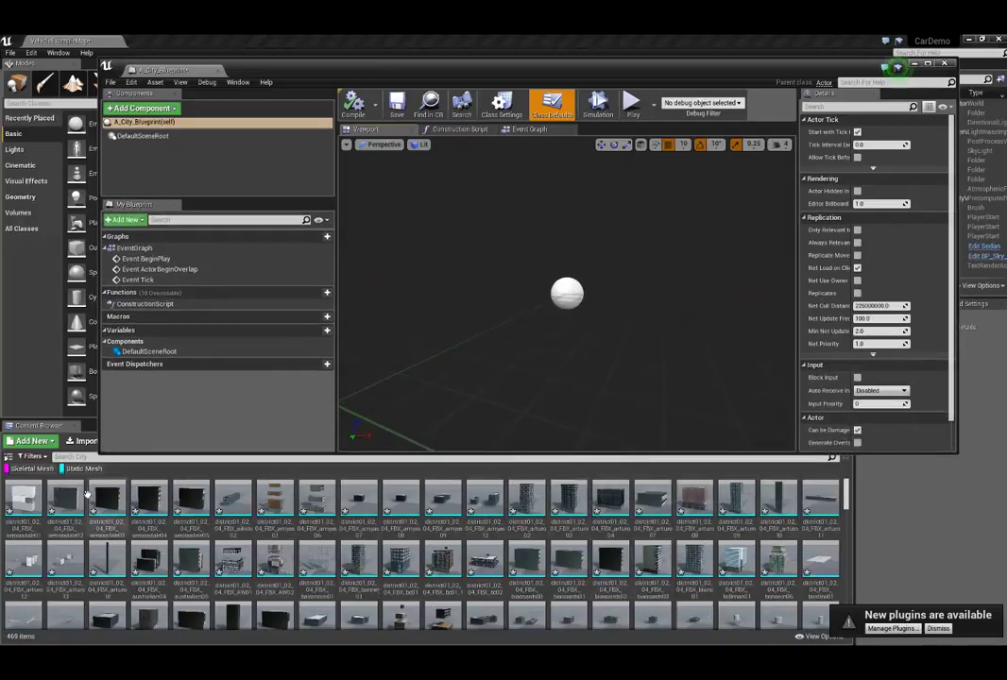
click(24, 498)
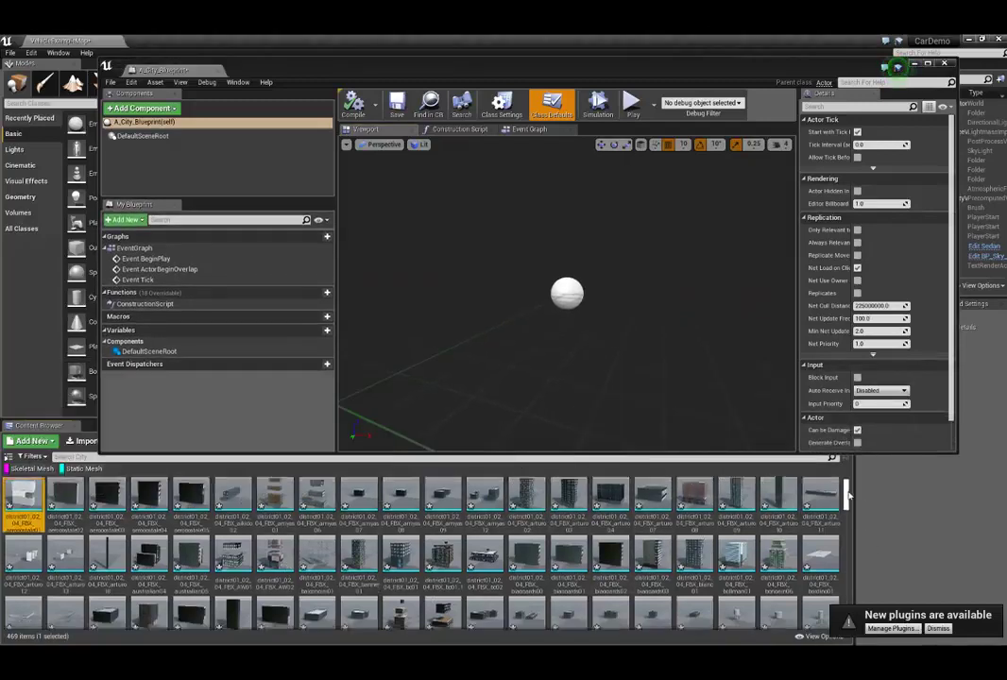
drag(847, 495, 849, 627)
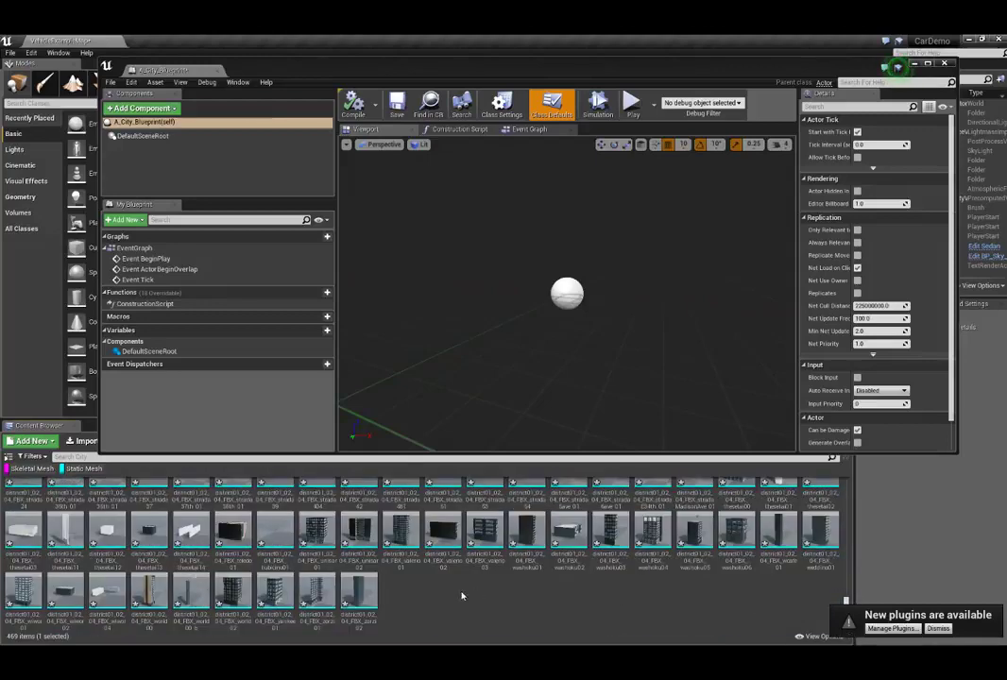
shift+click(359, 593)
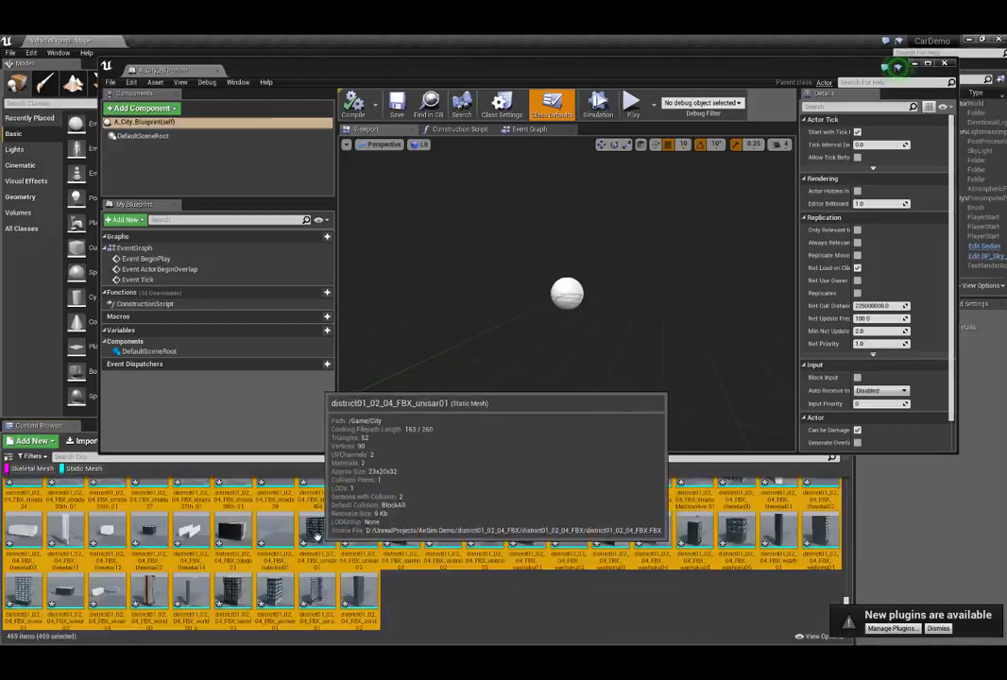
mouse_move(316, 535)
mouse_down()
mouse_move(363, 534)
mouse_move(524, 387)
mouse_move(555, 355)
mouse_move(529, 330)
mouse_up()
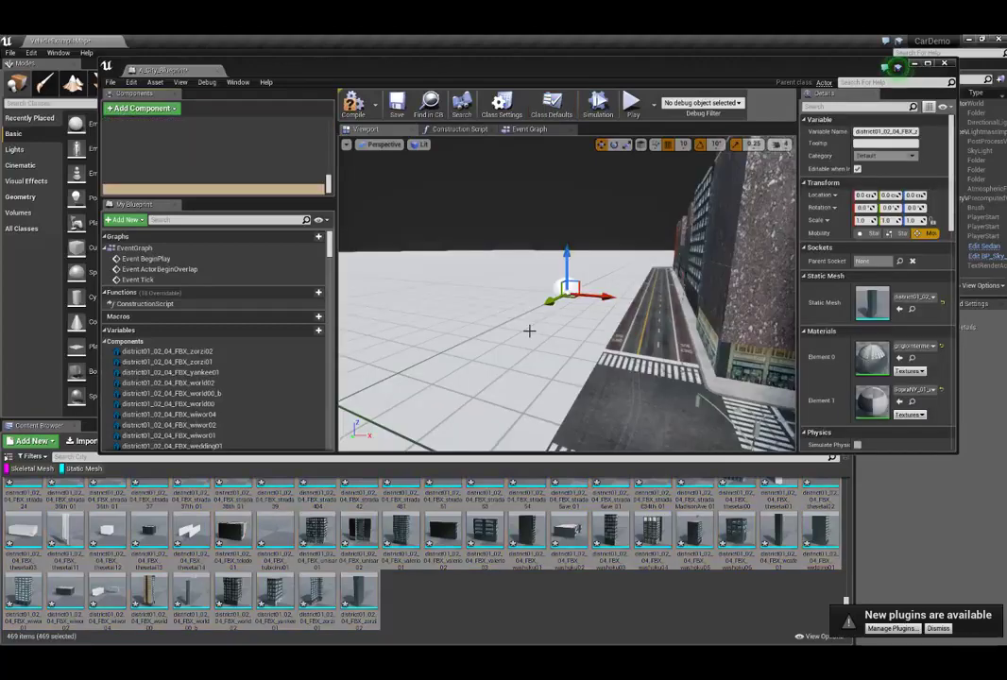
Inspect the assembled city block, save A_City_Blueprint, and close its editor.
scroll(628, 351, down, 5)
scroll(636, 348, up, 4)
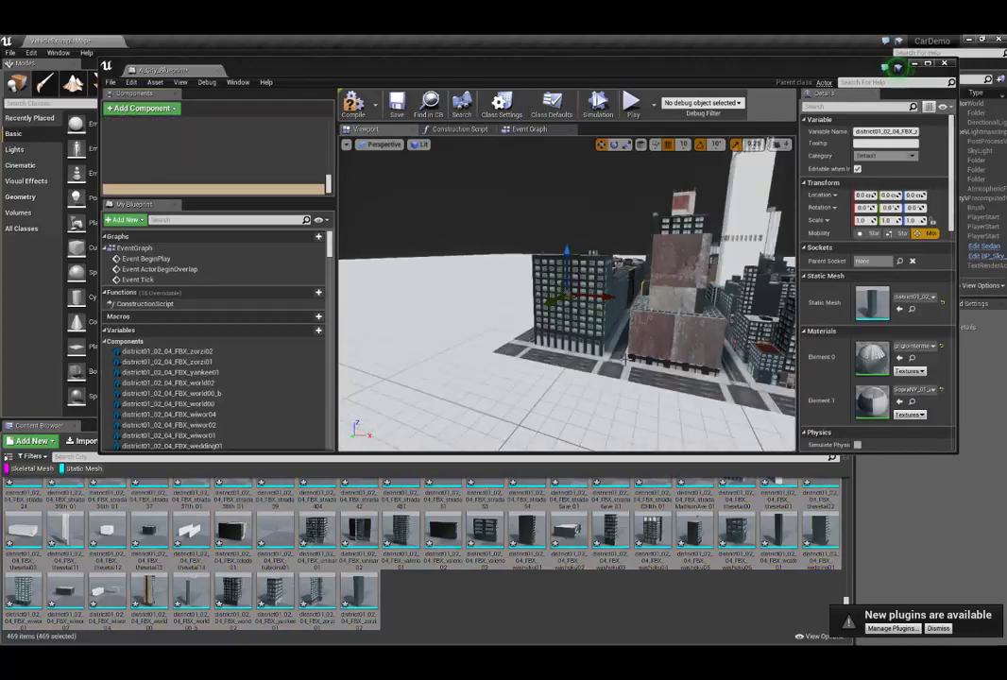
drag(598, 378, 598, 379)
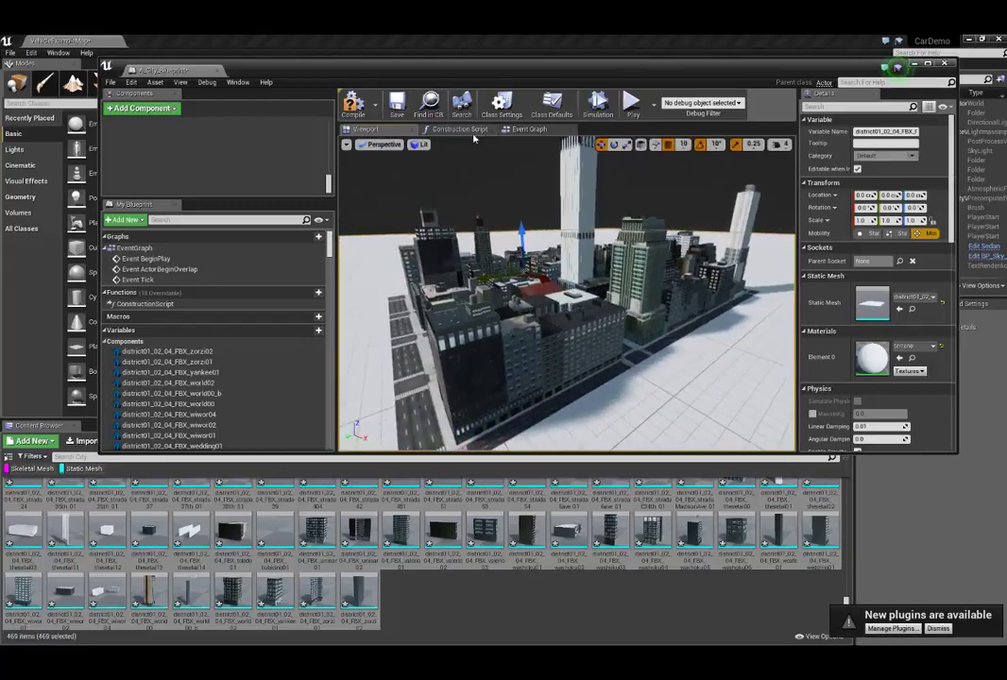
click(397, 104)
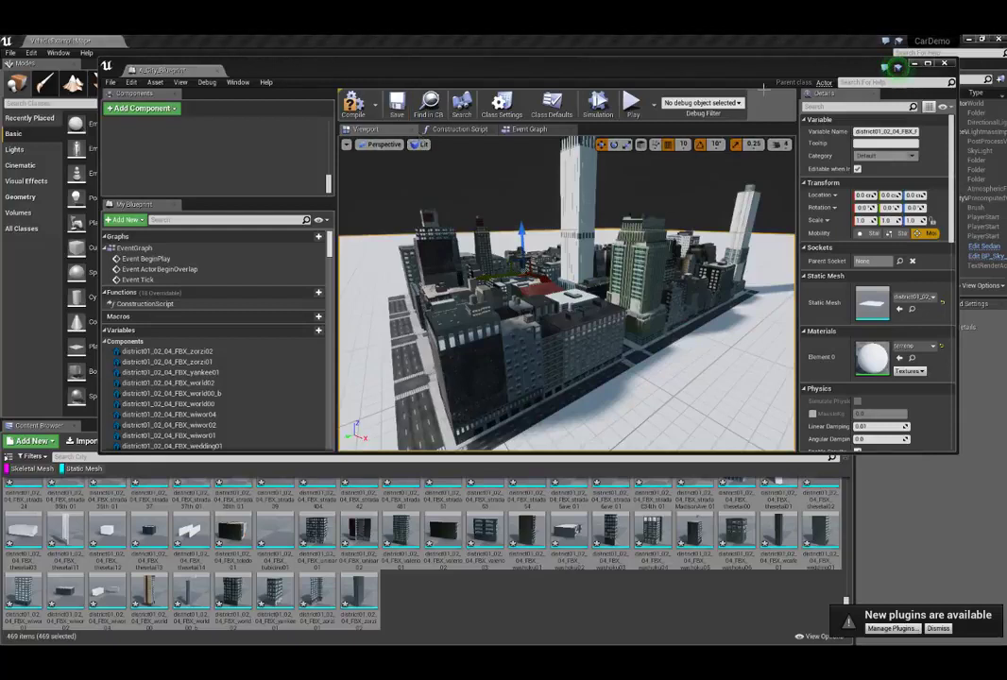
click(945, 64)
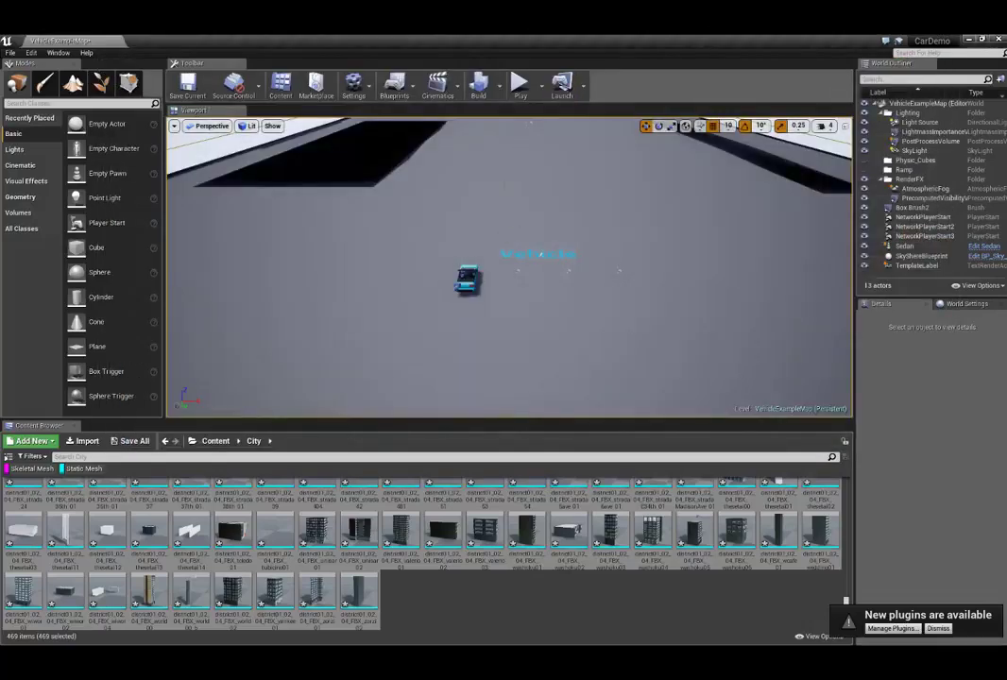
Filter the Content Browser to Blueprint Class and drag A_City_Blueprint into the map beside the sedan.
drag(540, 422, 540, 514)
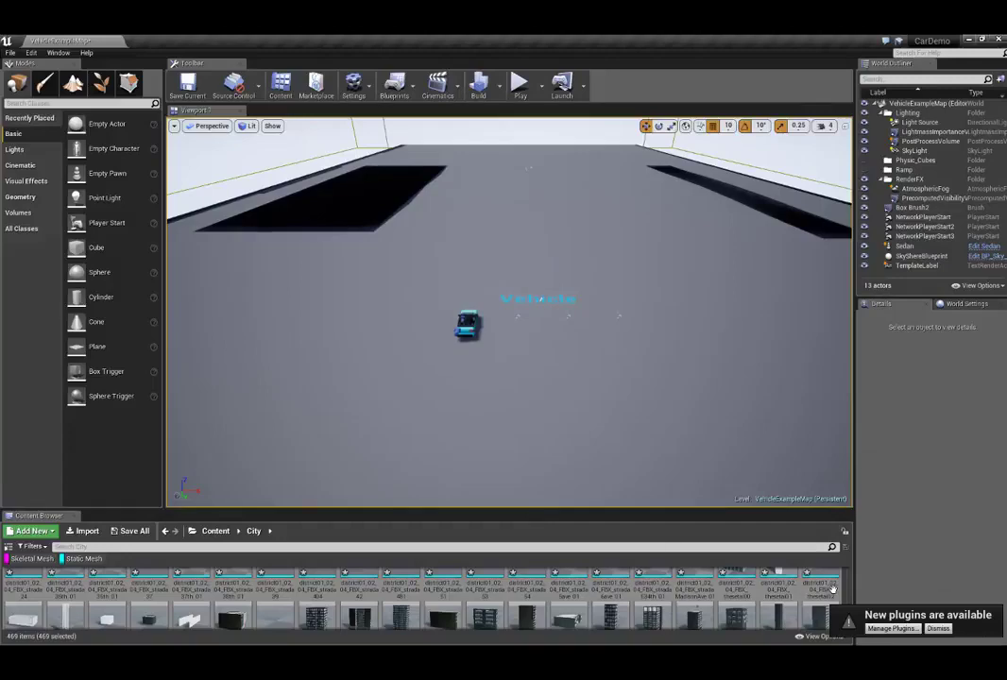
scroll(716, 594, up, 2)
scroll(396, 594, up, 2)
scroll(80, 593, up, 2)
scroll(95, 587, down, 2)
scroll(109, 582, down, 2)
scroll(109, 580, down, 2)
scroll(109, 580, down, 2)
scroll(109, 580, down, 2)
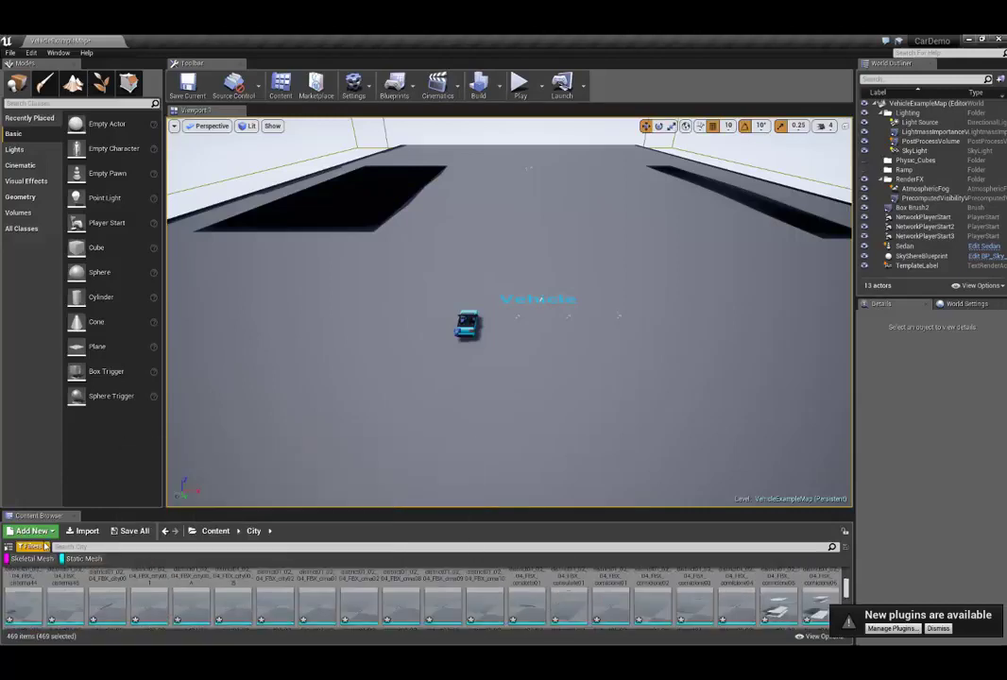
click(44, 547)
click(21, 371)
click(21, 360)
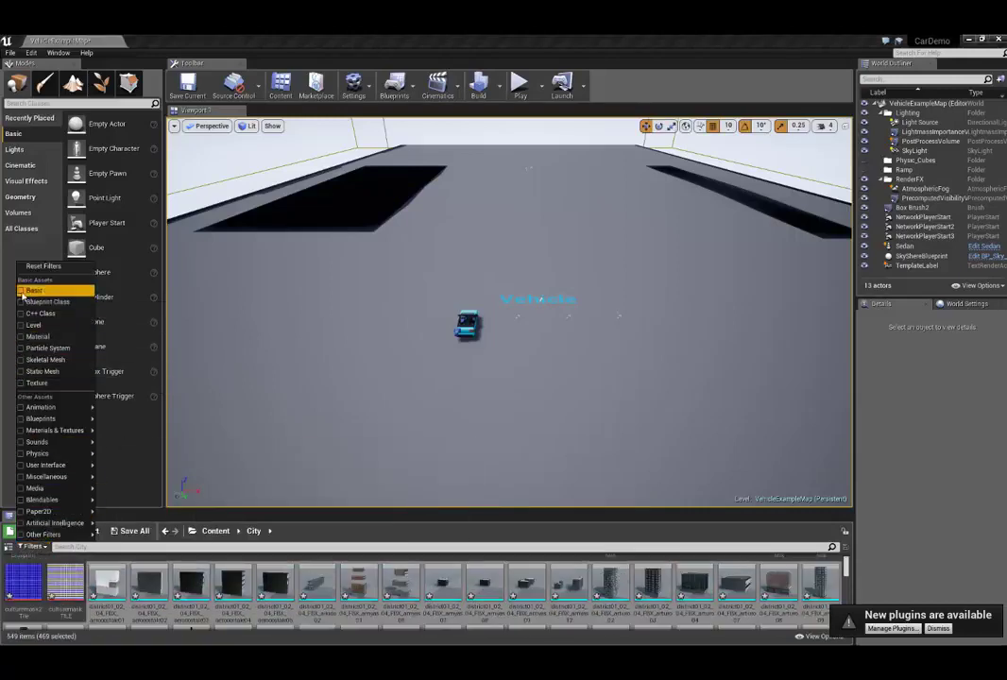
click(21, 301)
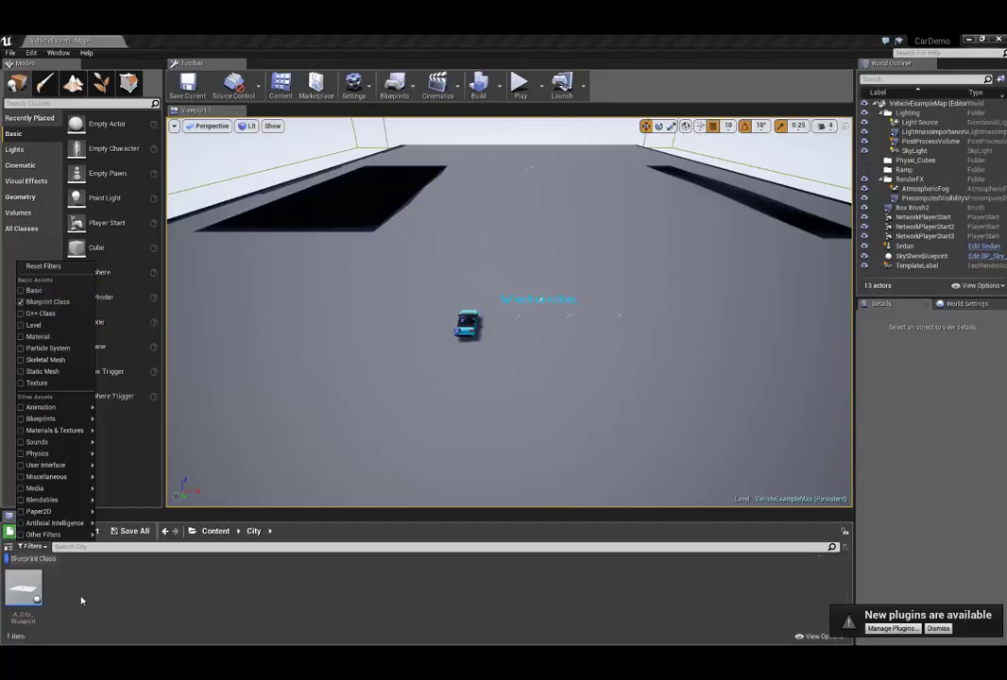
click(24, 587)
mouse_move(24, 588)
mouse_down()
mouse_move(413, 357)
mouse_move(552, 362)
mouse_move(595, 390)
mouse_up()
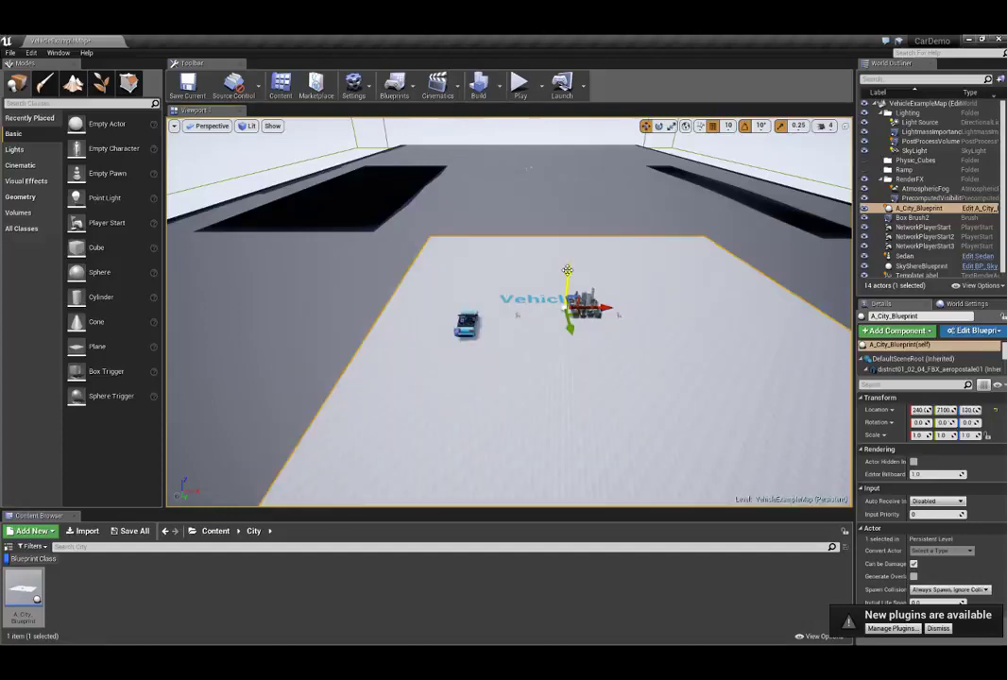
Set A_City_Blueprint's Transform scale to 70 on X, Y and Z.
drag(604, 308, 606, 308)
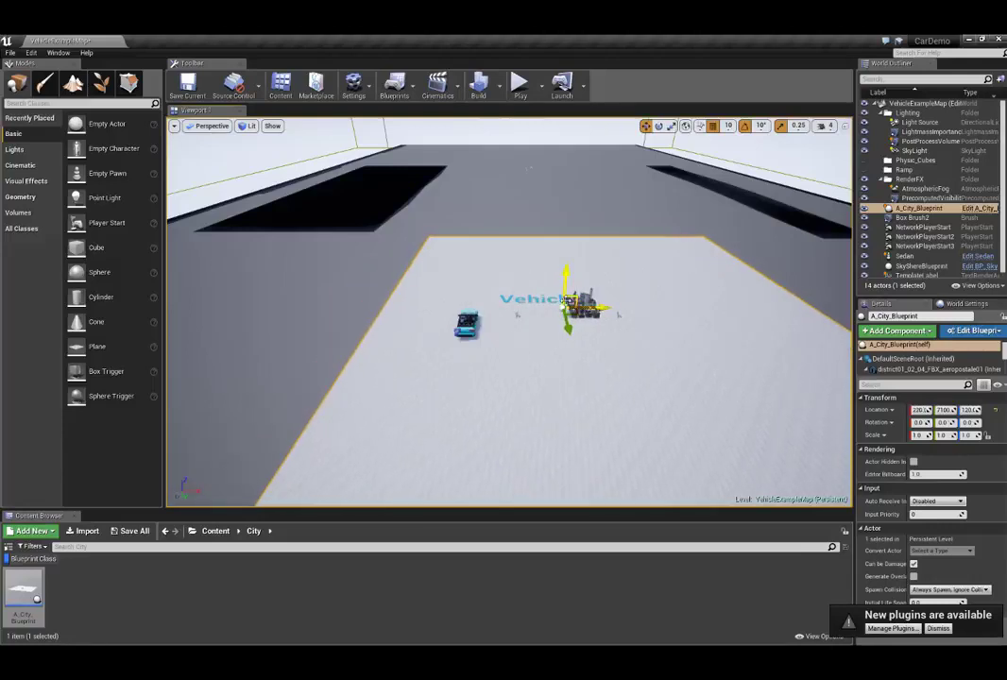
click(920, 435)
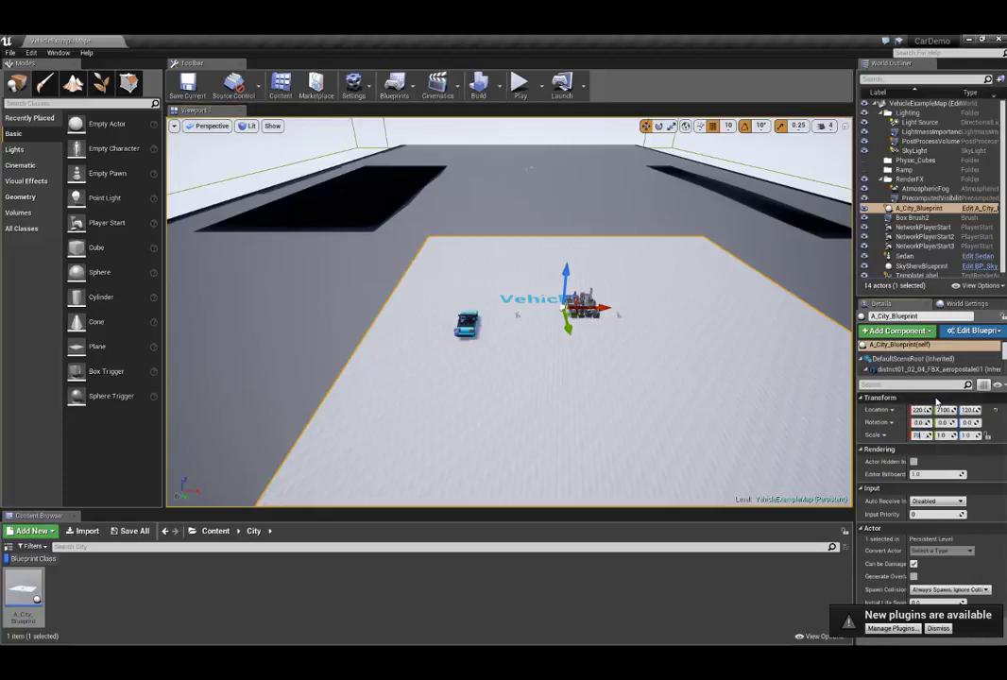
text(100)
key(Return)
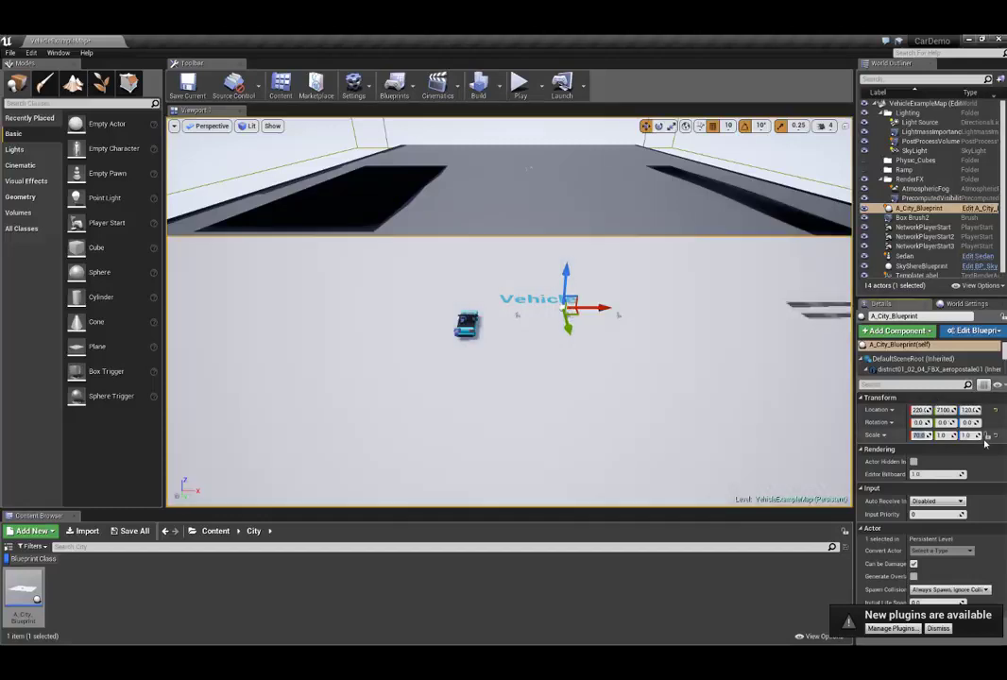
click(942, 436)
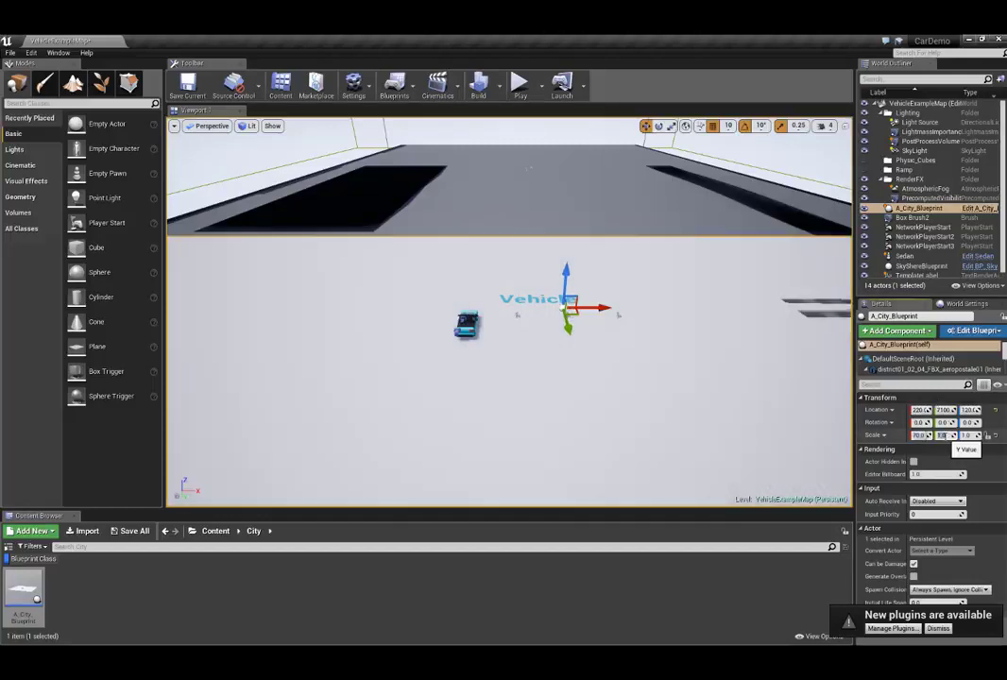
text(70)
key(Return)
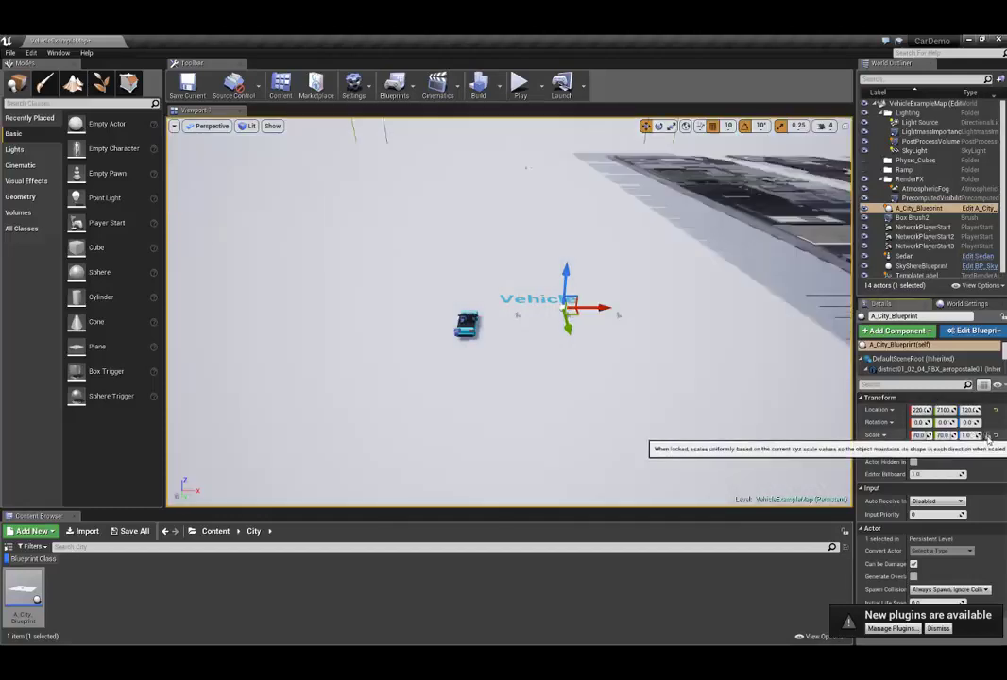
click(973, 435)
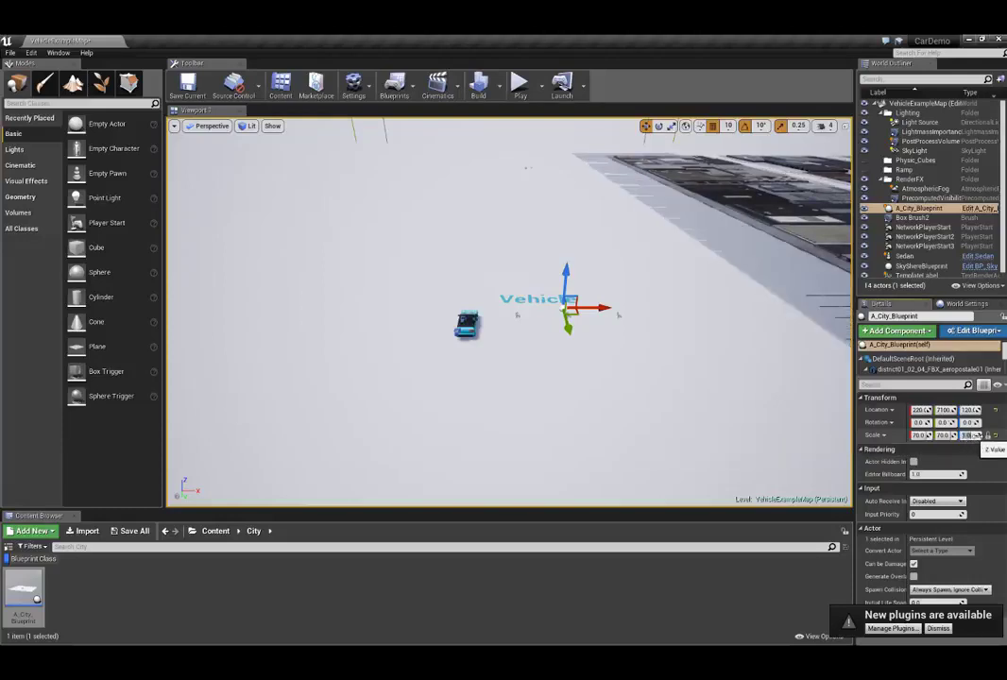
text(90)
key(Return)
text(70)
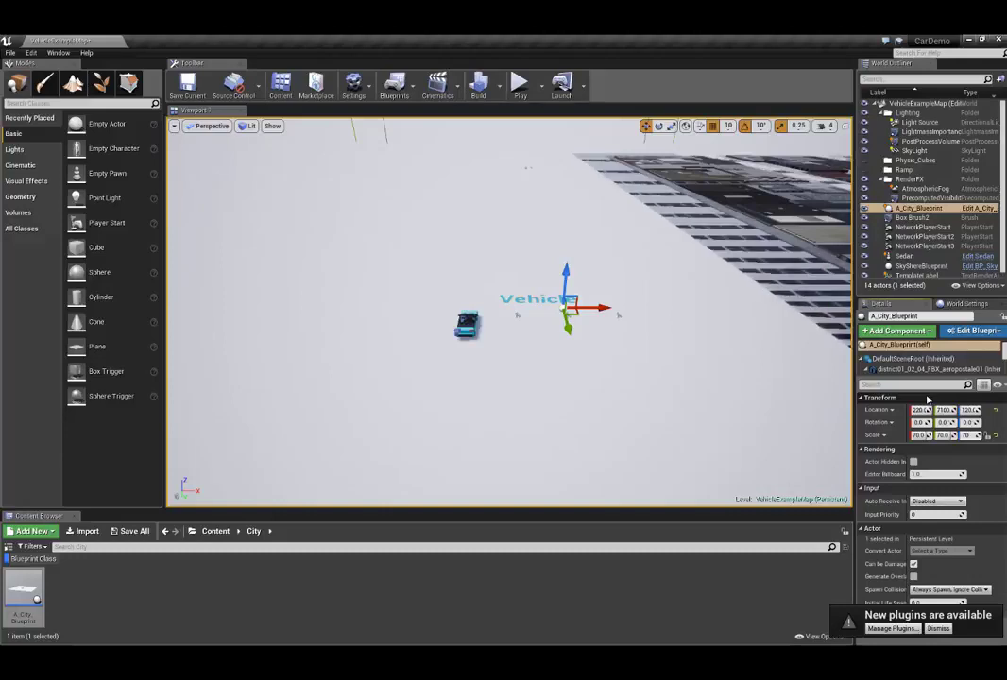
key(Return)
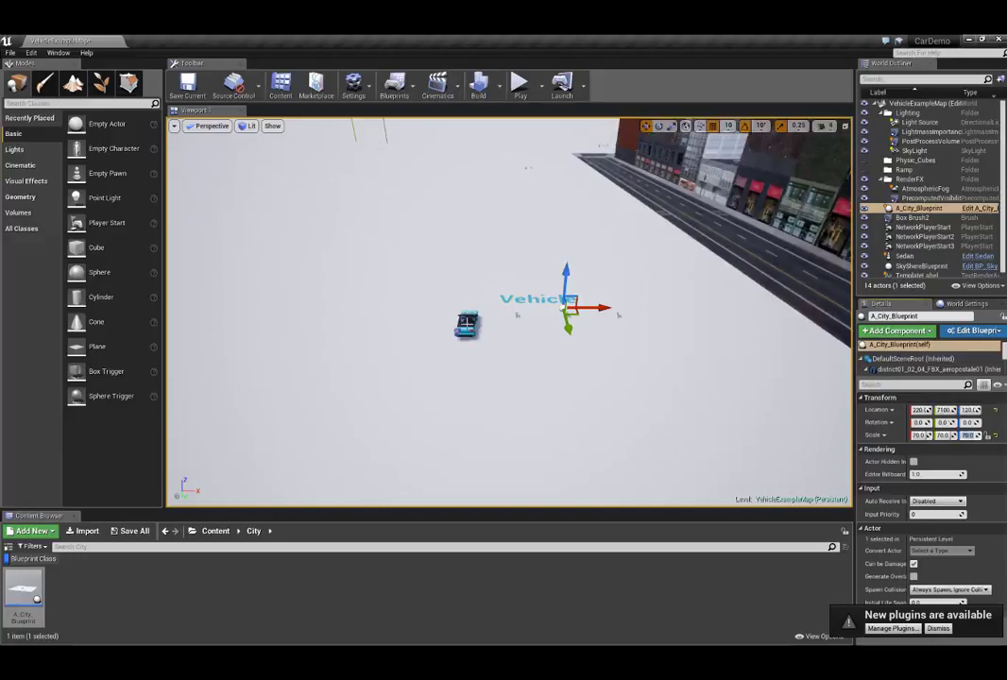
Drag the Sedan along X onto a city street lane and focus the view on it.
click(466, 324)
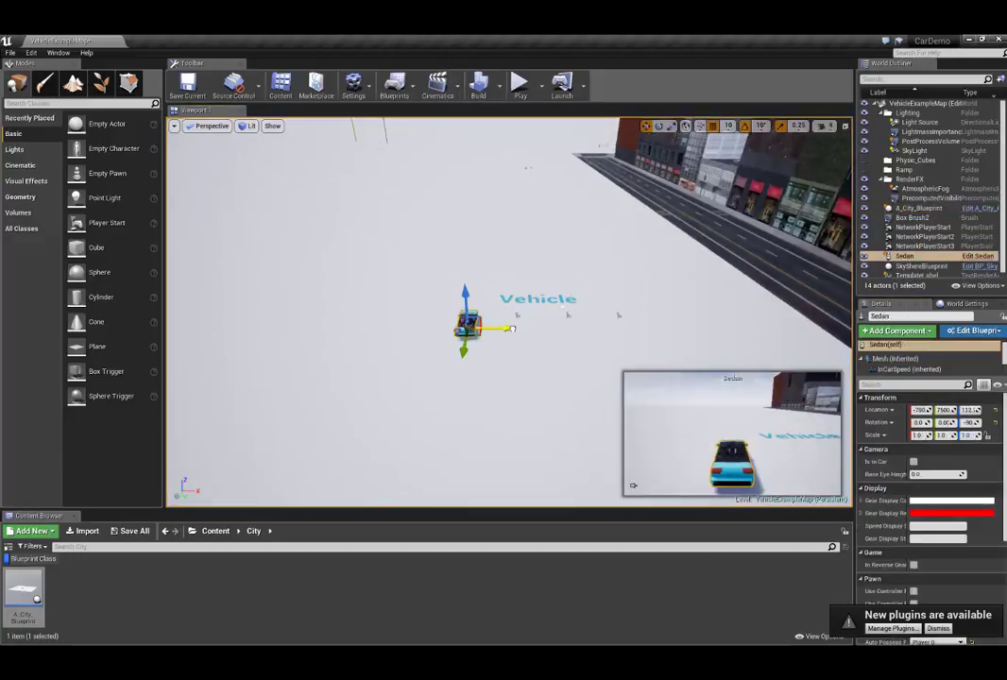
drag(516, 327, 845, 326)
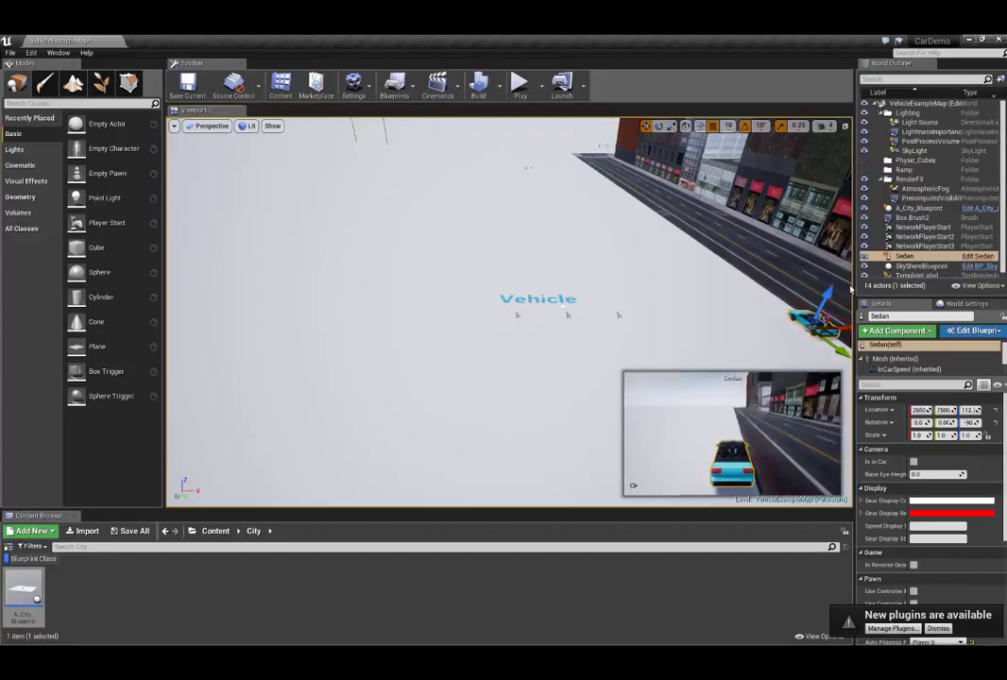
right_drag(373, 335, 444, 335)
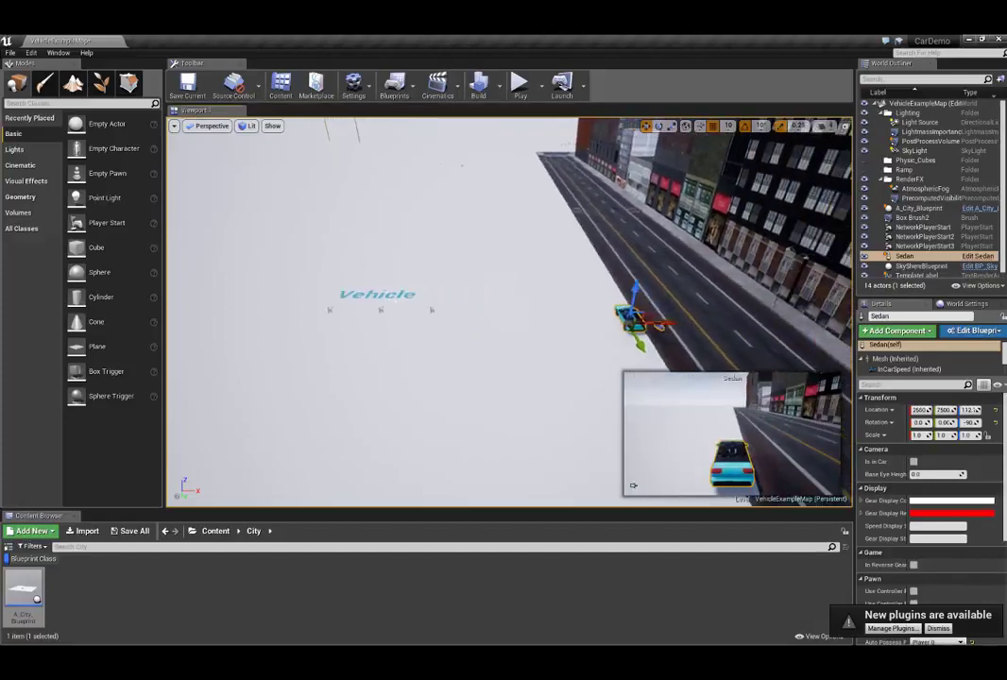
middle_drag(368, 367, 296, 367)
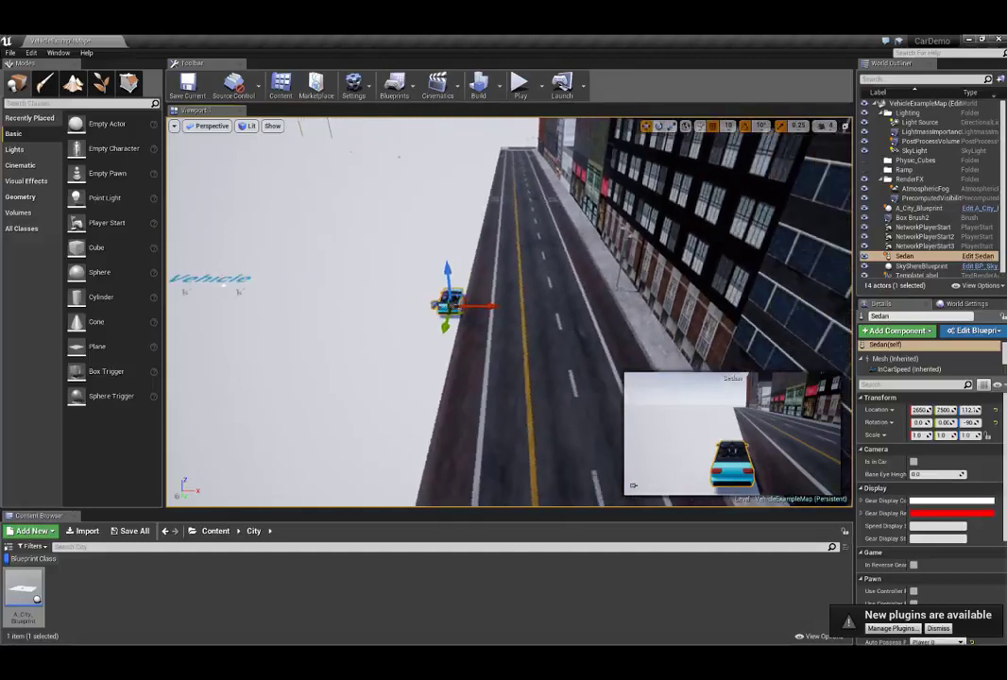
drag(483, 304, 575, 305)
mouse_move(368, 367)
middle_down()
mouse_move(368, 227)
mouse_move(369, 364)
middle_up()
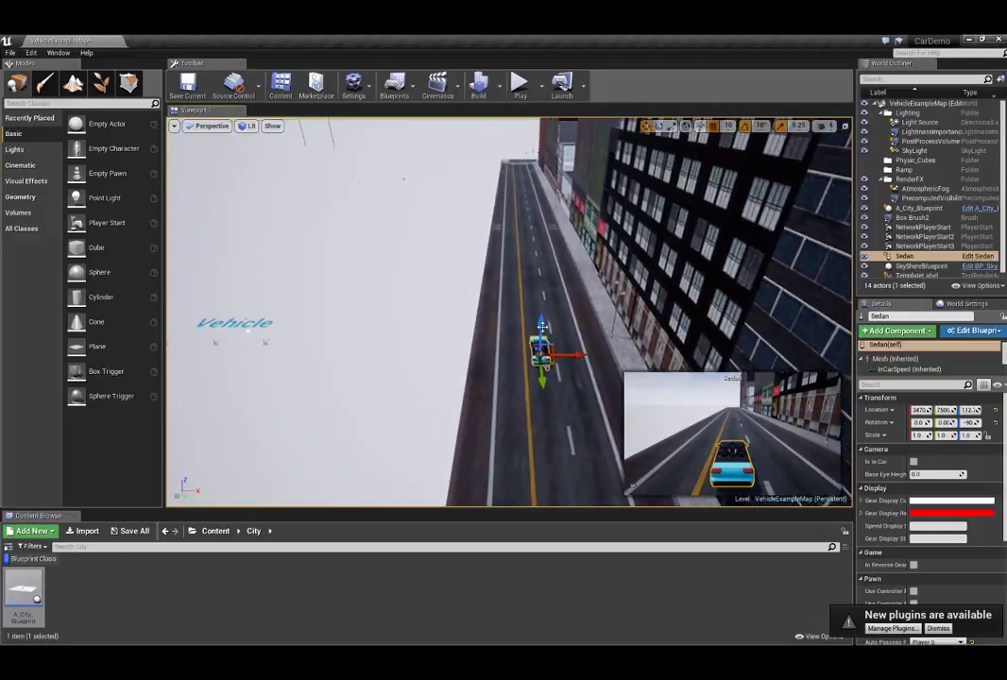
mouse_move(534, 324)
alt+mouse_down()
mouse_move(543, 346)
mouse_move(533, 356)
mouse_move(522, 344)
mouse_move(522, 468)
alt+mouse_up()
mouse_move(505, 511)
alt+mouse_down()
mouse_move(521, 459)
mouse_move(522, 499)
alt+mouse_up()
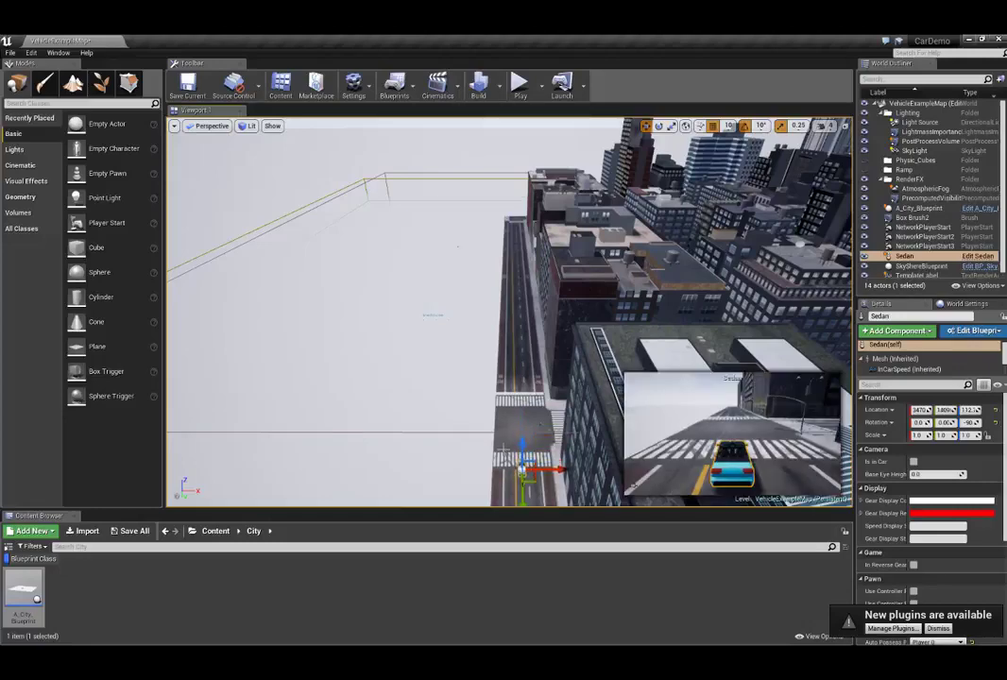
key(f)
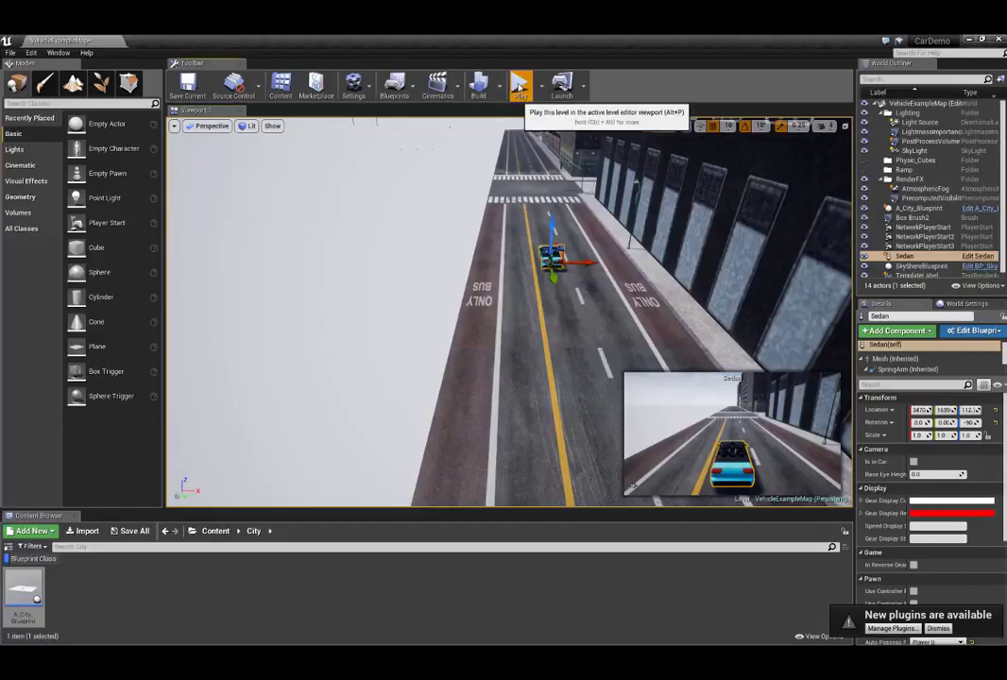
Play the level, drive the sedan forward with W, and turn left with A at the intersection.
click(520, 86)
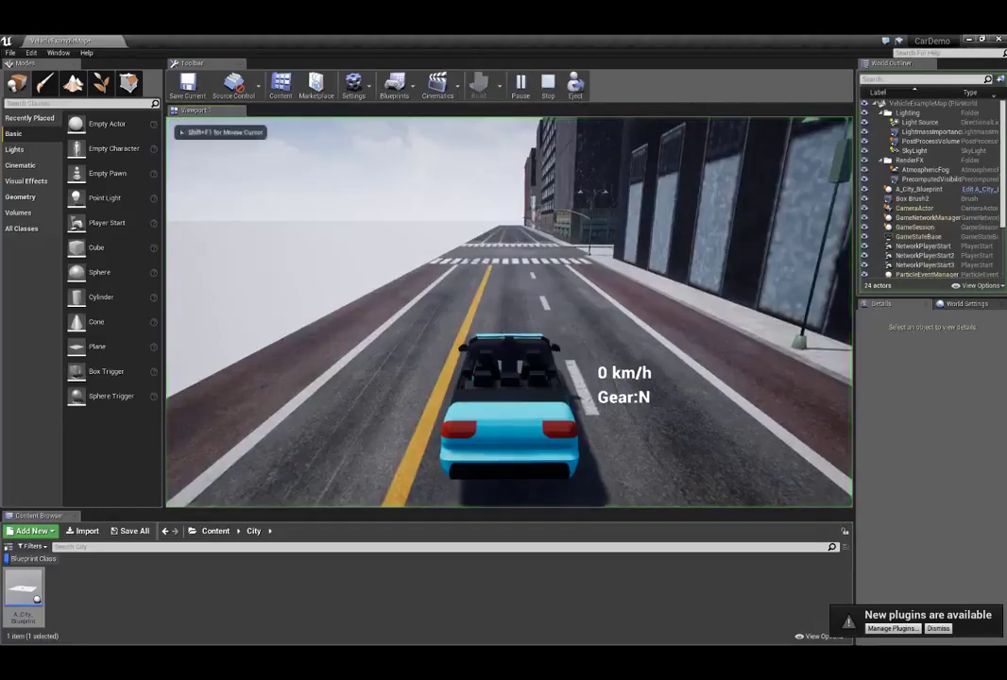
key(w)
key(w)
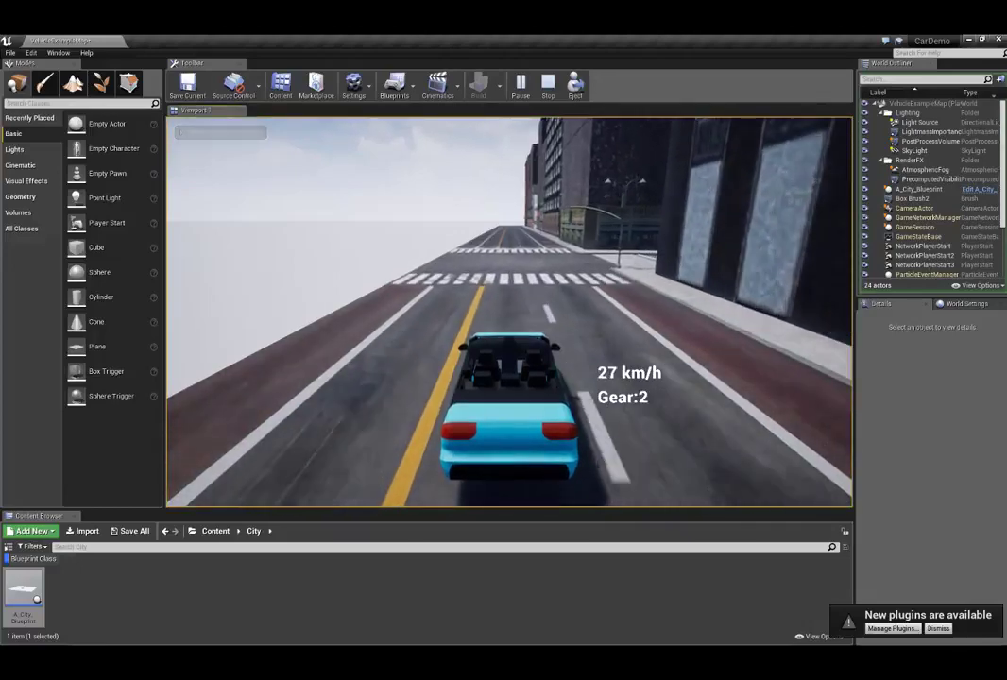
key(a)
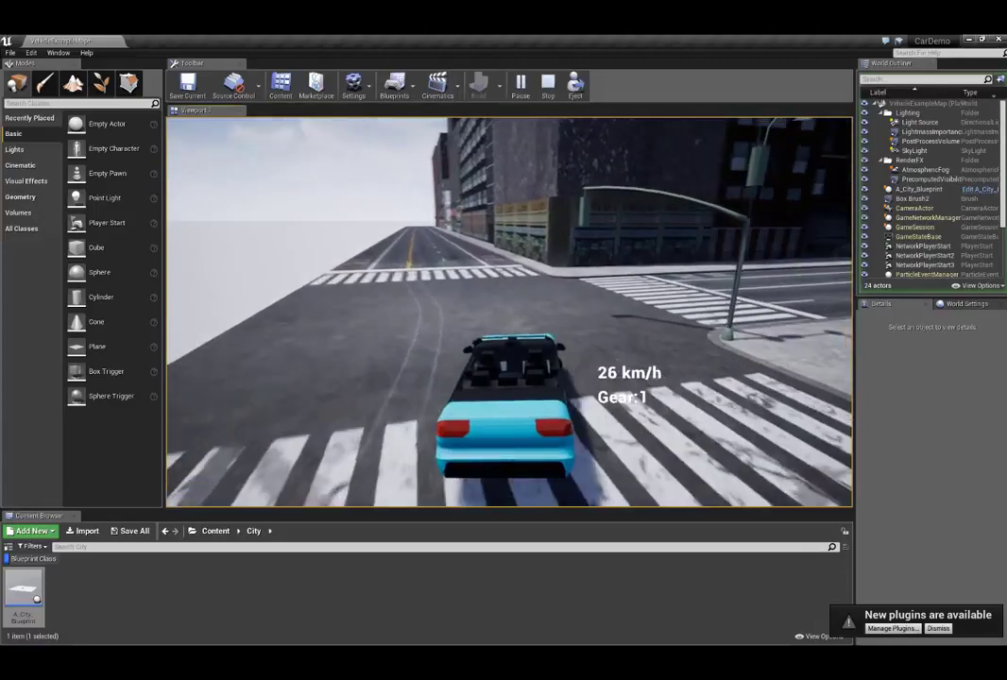
key(w)
key(w)
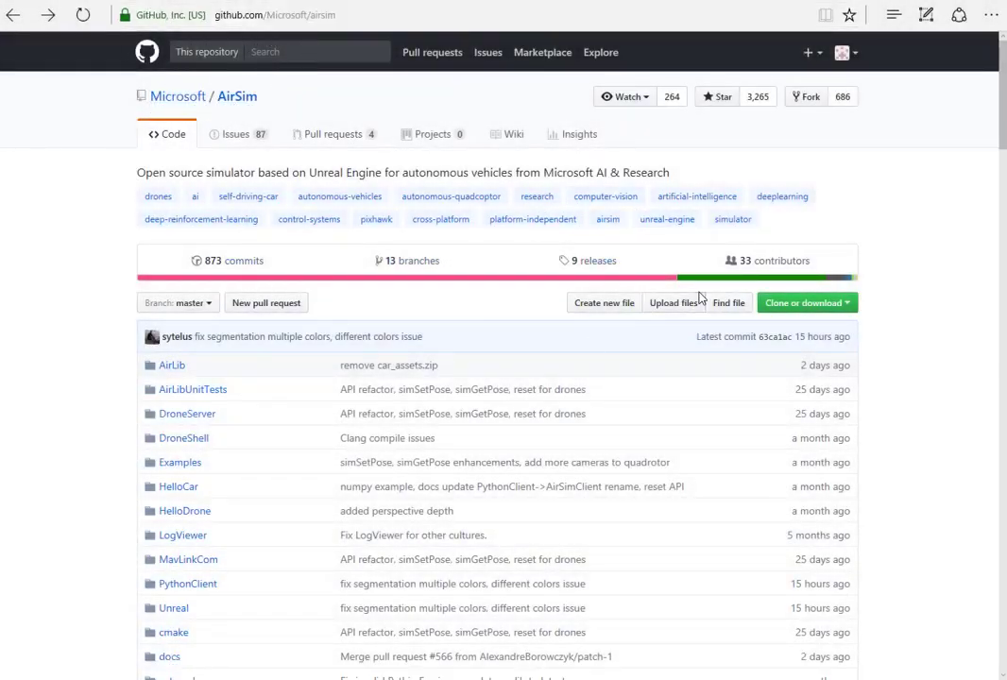
Scroll the AirSim README down to the What's New and How to Get It sections.
mouse_move(1004, 98)
mouse_down()
mouse_move(1003, 449)
mouse_move(998, 335)
mouse_up()
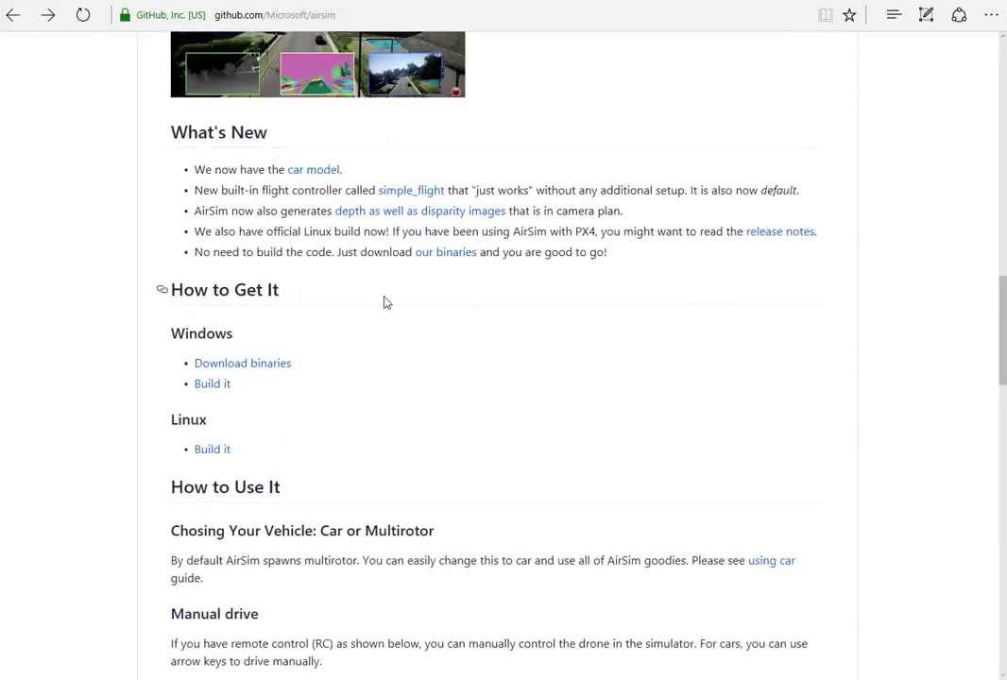